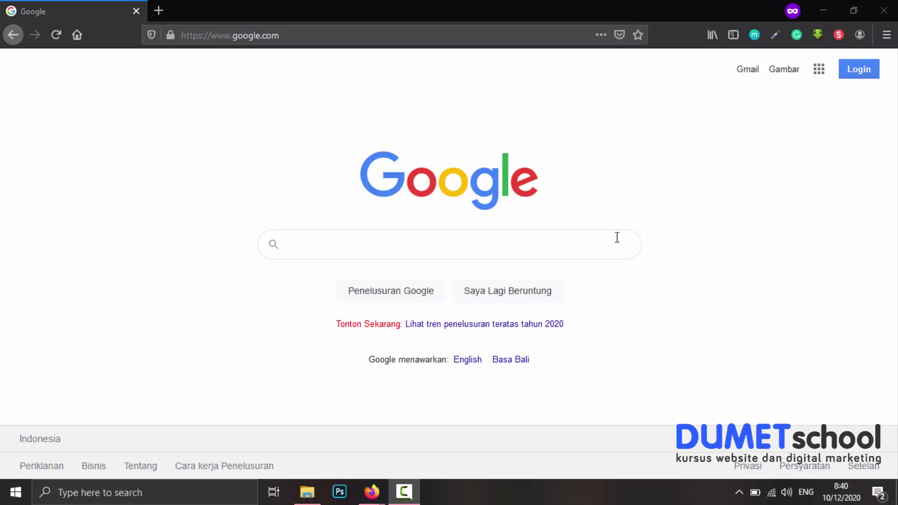
Step: Enter "kursus memasak" in the Google search box without submitting it to view the autocomplete suggestions
{"action": "left_click", "coordinate": [564, 249]}
{"action": "type", "text": "kursus "}
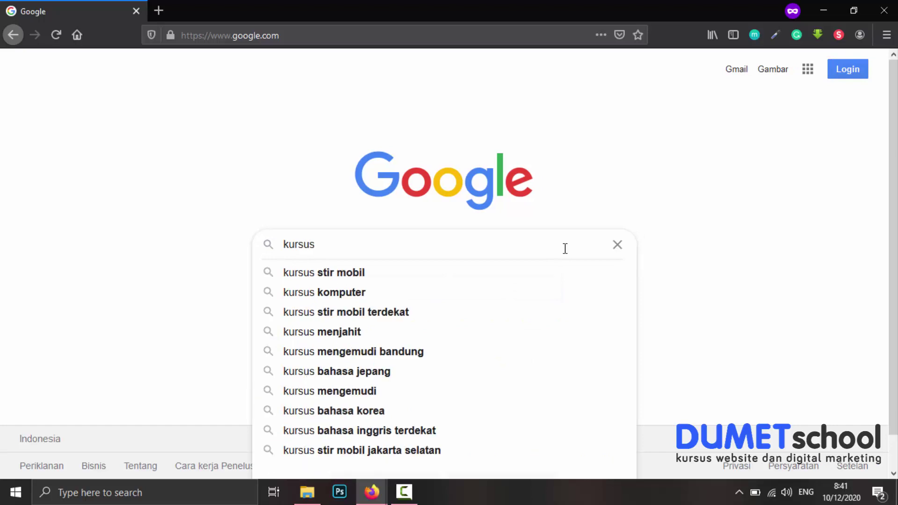
{"action": "type", "text": "memas"}
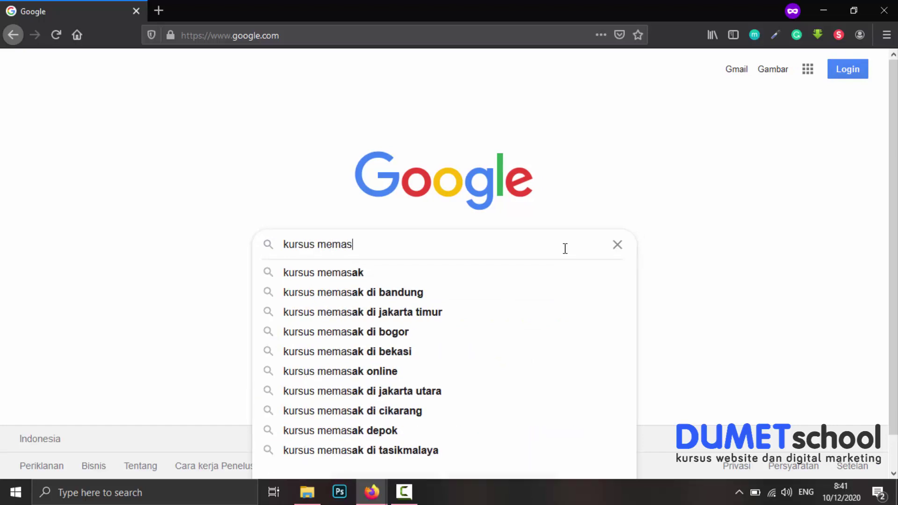
{"action": "type", "text": "ak"}
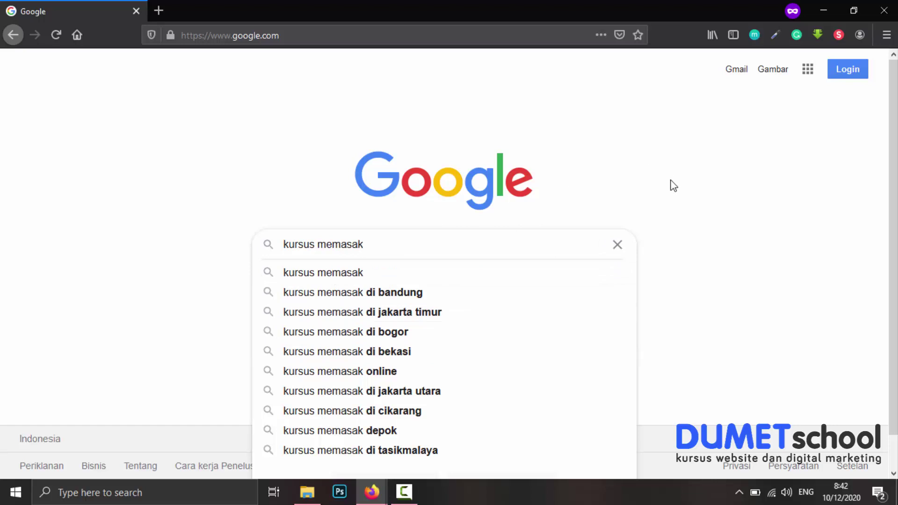
Step: Check the autocomplete suggestions for "kursus memasak" followed by each of the letters a, b, c, d and f, and remove the added letter
{"action": "type", "text": "a"}
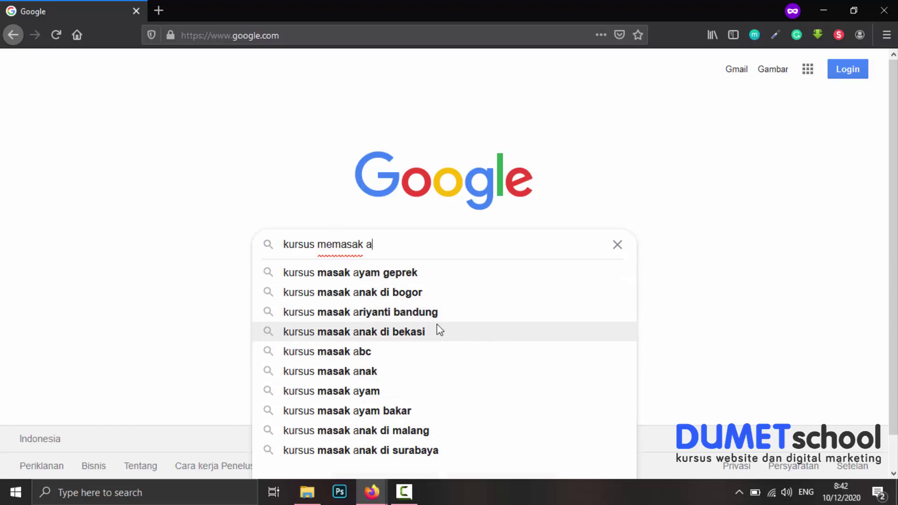
{"action": "key", "text": "BackSpace"}
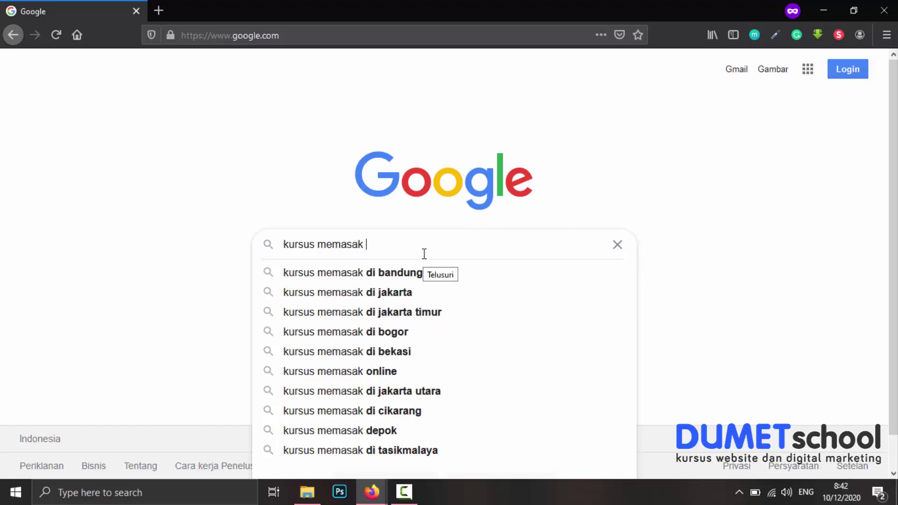
{"action": "type", "text": "b"}
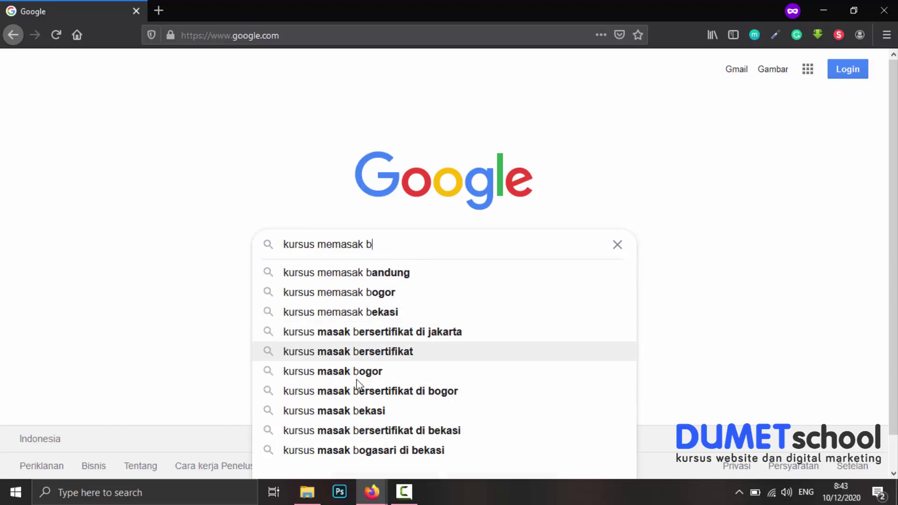
{"action": "key", "text": "BackSpace"}
{"action": "type", "text": "c"}
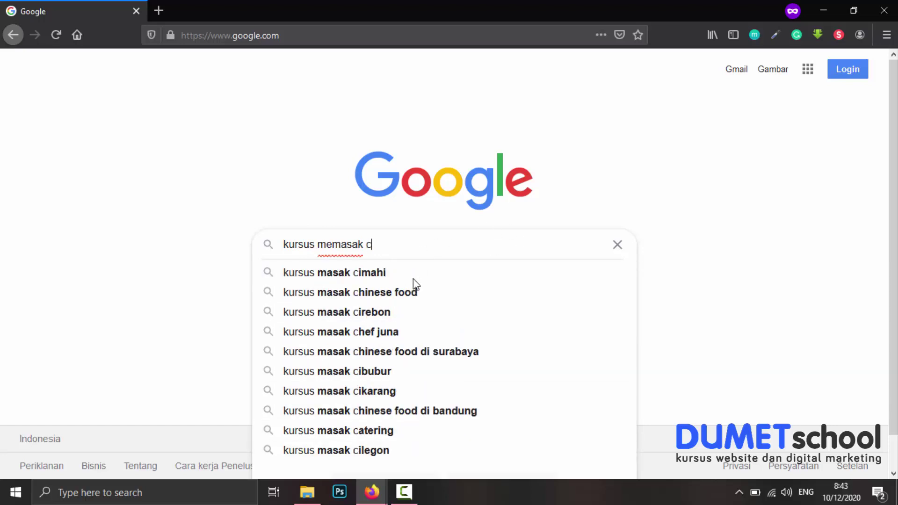
{"action": "key", "text": "BackSpace"}
{"action": "type", "text": "d"}
{"action": "key", "text": "BackSpace"}
{"action": "type", "text": "f"}
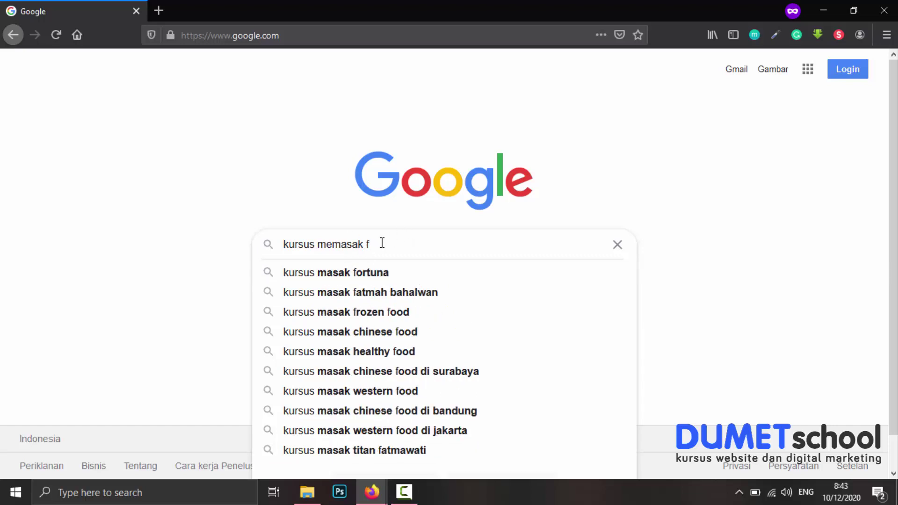
{"action": "key", "text": "BackSpace"}
{"action": "key", "text": "BackSpace"}
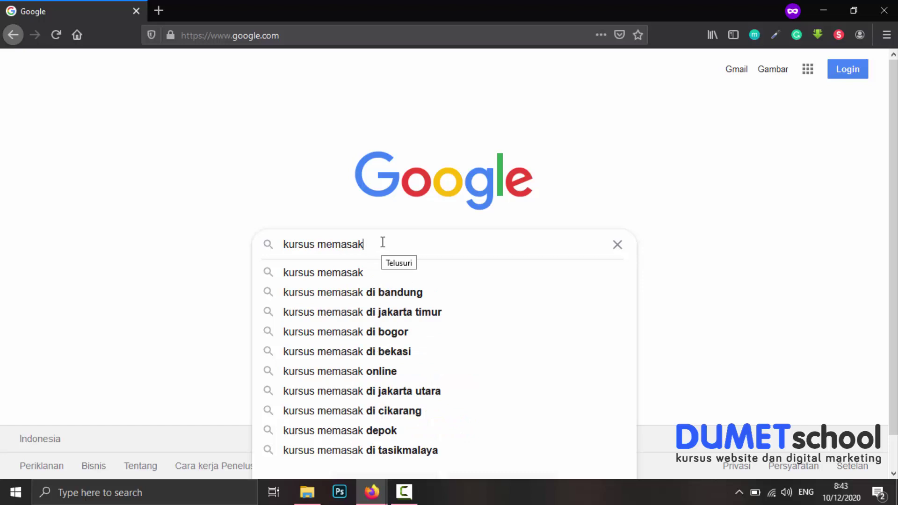
Step: Check the autocomplete suggestions with the letters a, b and c each placed before "kursus memasak", and remove the added letter
{"action": "left_click", "coordinate": [284, 244]}
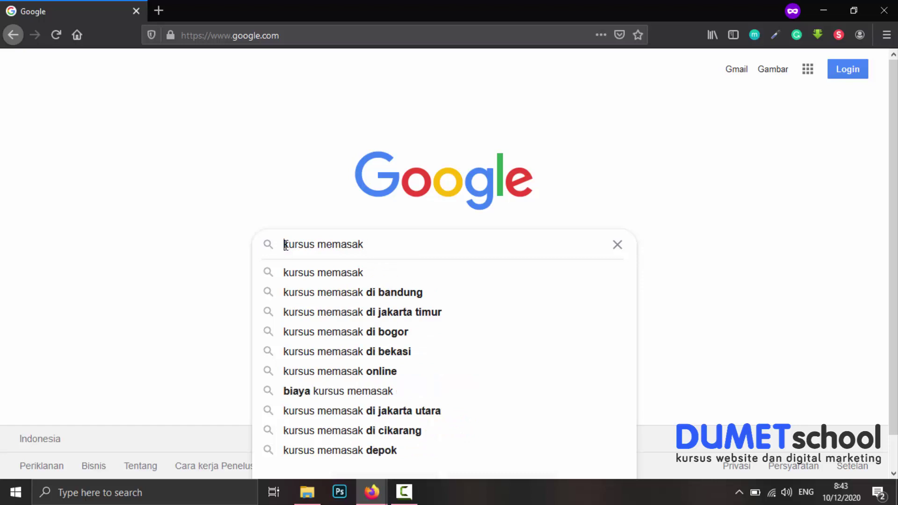
{"action": "type", "text": "a"}
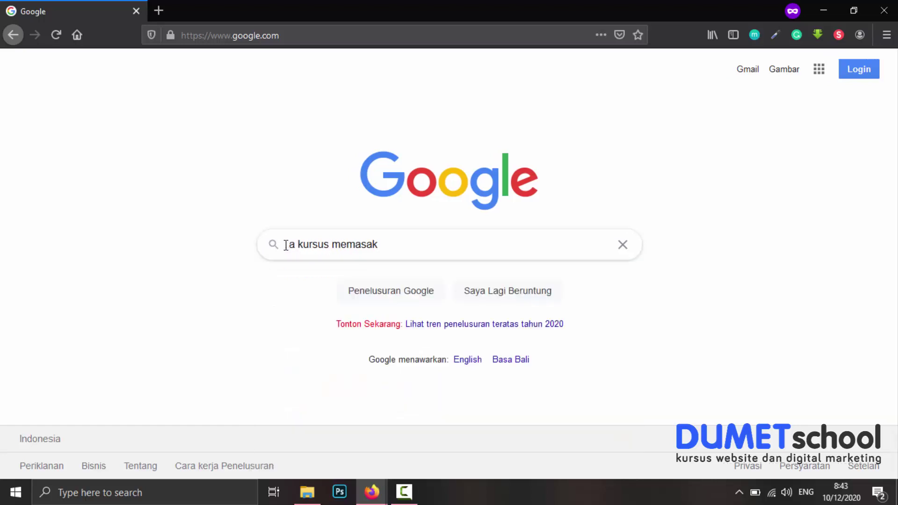
{"action": "left_click", "coordinate": [295, 244]}
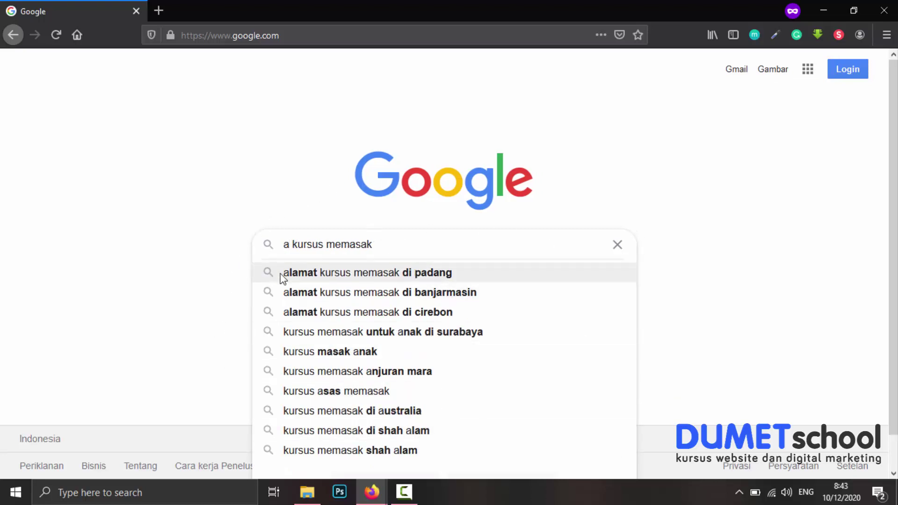
{"action": "key", "text": "BackSpace"}
{"action": "type", "text": "b"}
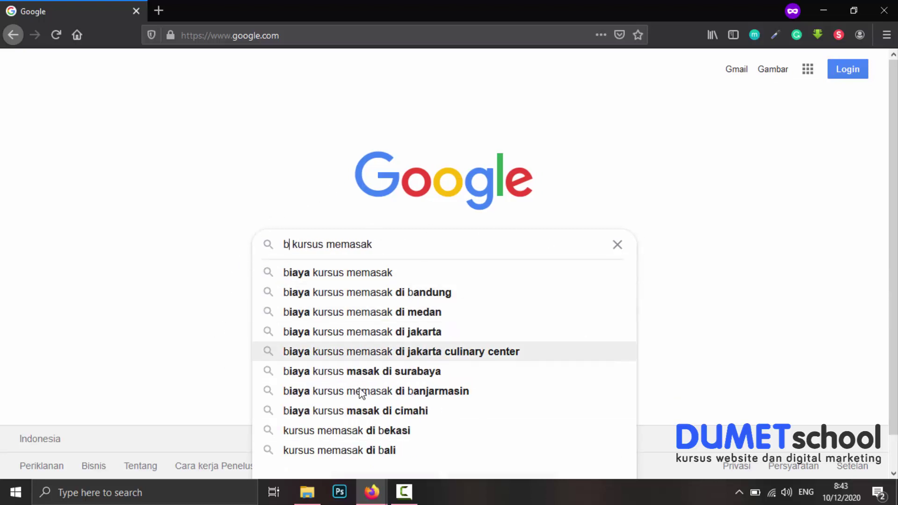
{"action": "key", "text": "BackSpace"}
{"action": "type", "text": "c"}
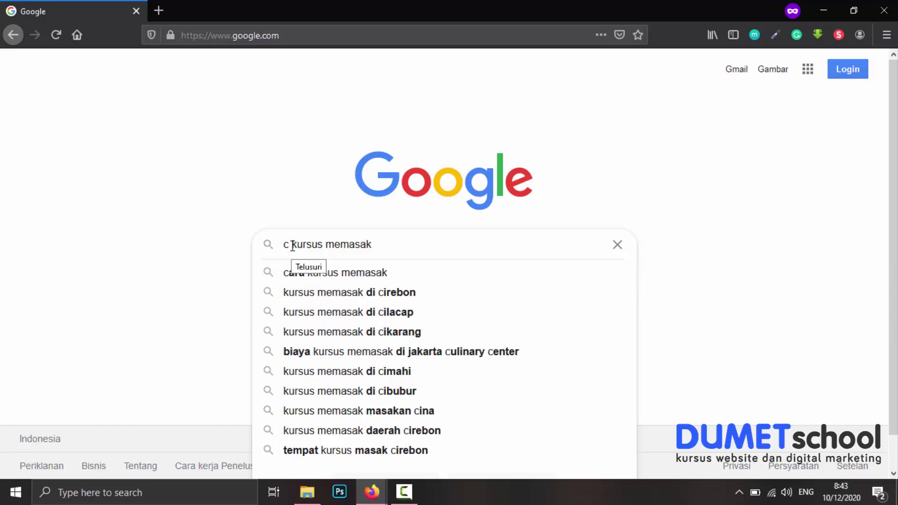
{"action": "left_click_drag", "start_coordinate": [292, 245], "coordinate": [263, 243]}
{"action": "key", "text": "BackSpace"}
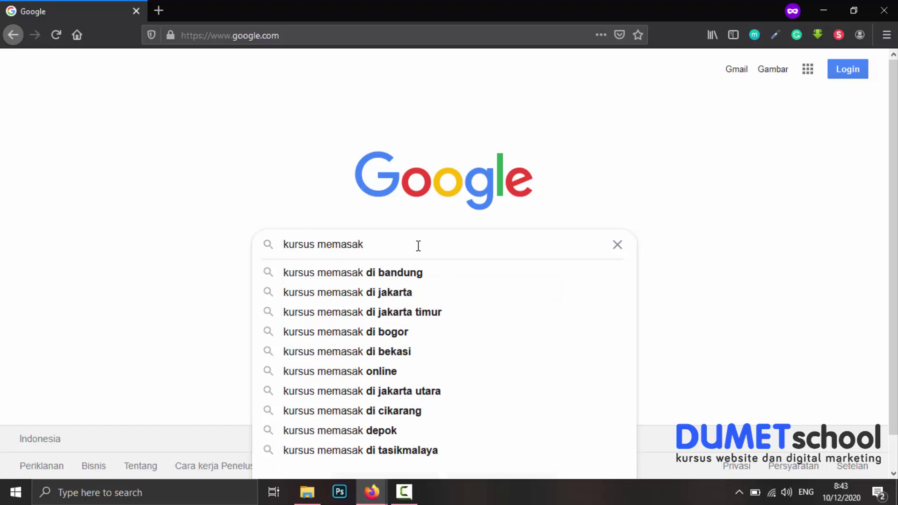
Step: Check the suggestions with "a" after "kursus memasak" and with "a" and "z" before it, and clear the search box
{"action": "type", "text": "a"}
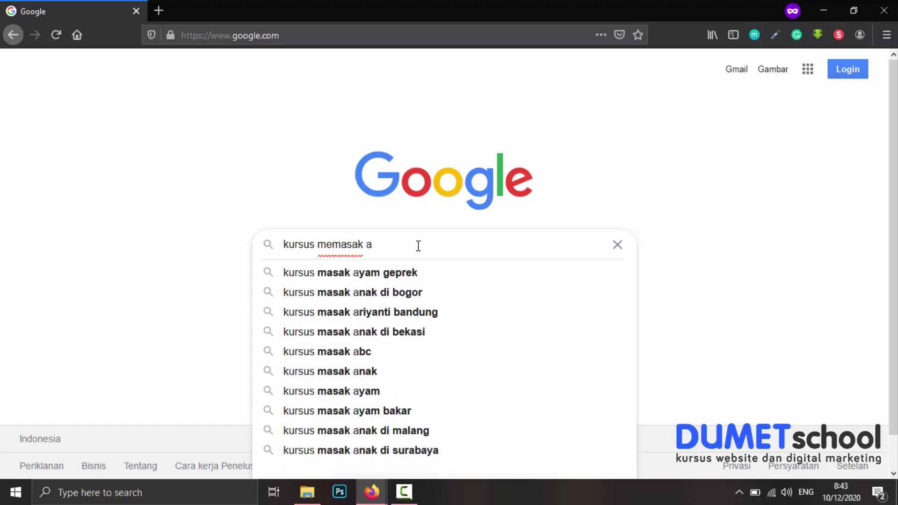
{"action": "key", "text": "BackSpace"}
{"action": "key", "text": "BackSpace"}
{"action": "left_click", "coordinate": [285, 243]}
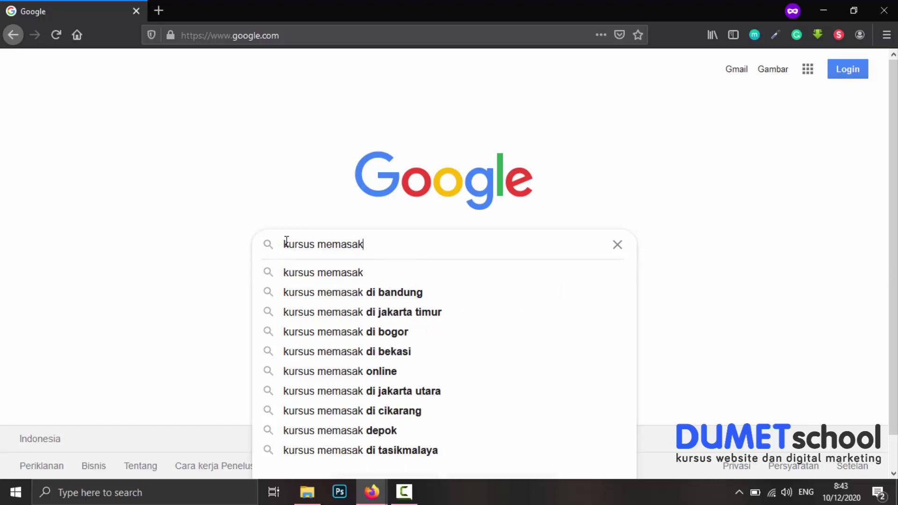
{"action": "type", "text": "a"}
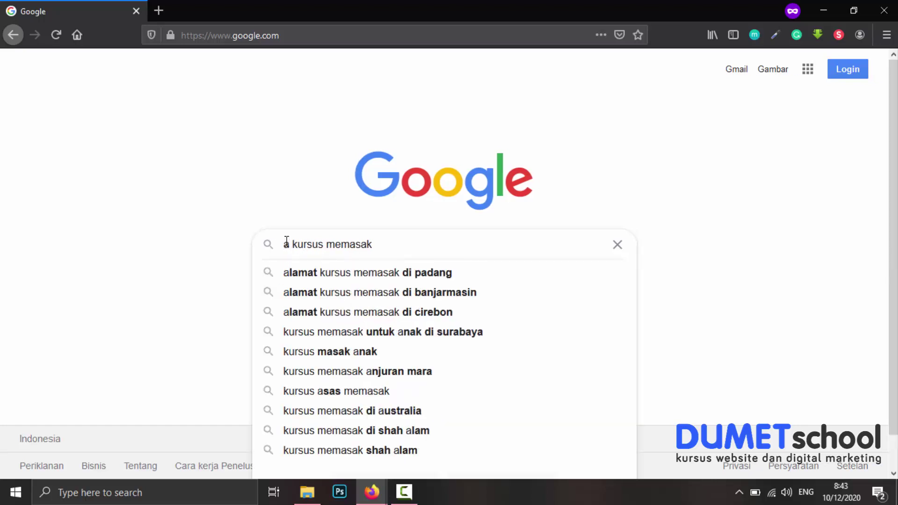
{"action": "key", "text": "BackSpace"}
{"action": "type", "text": "z"}
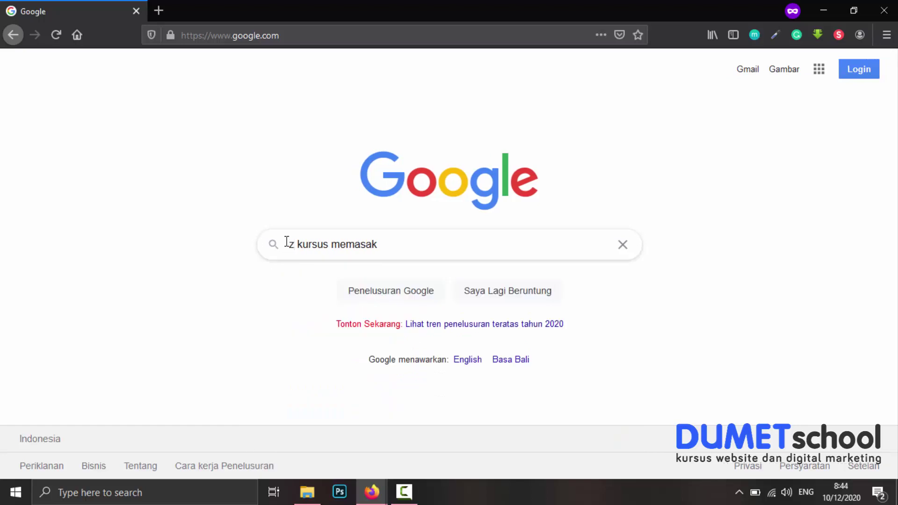
{"action": "key", "text": "BackSpace"}
{"action": "key", "text": "Delete"}
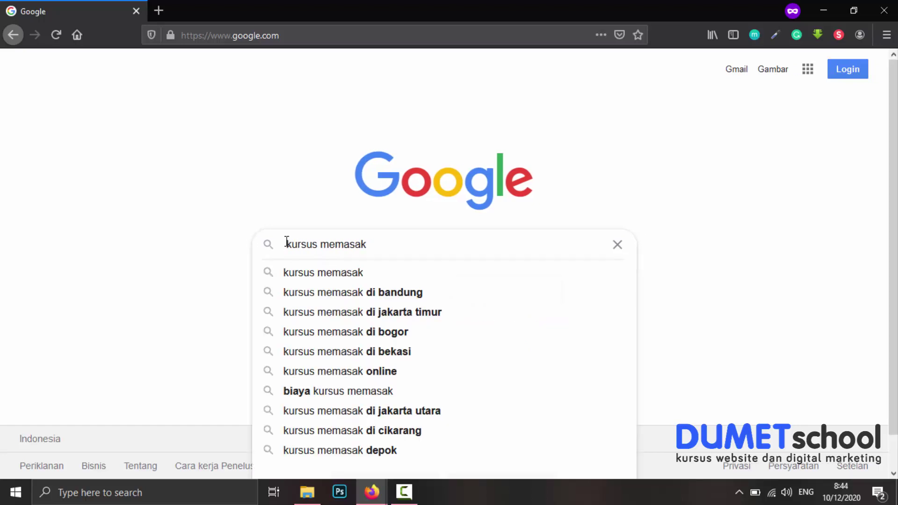
{"action": "key", "text": "ctrl+a"}
{"action": "key", "text": "BackSpace"}
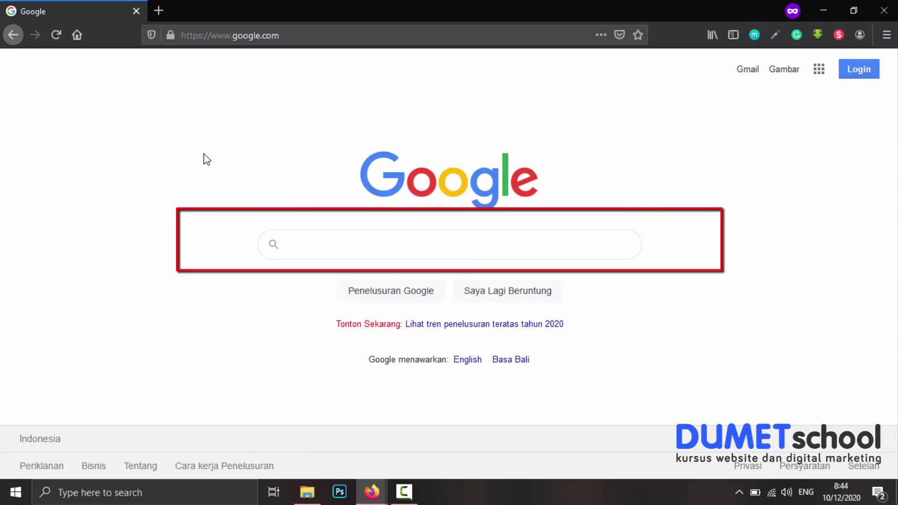
Step: Run a Google search for "kursus memasak"
{"action": "type", "text": "k"}
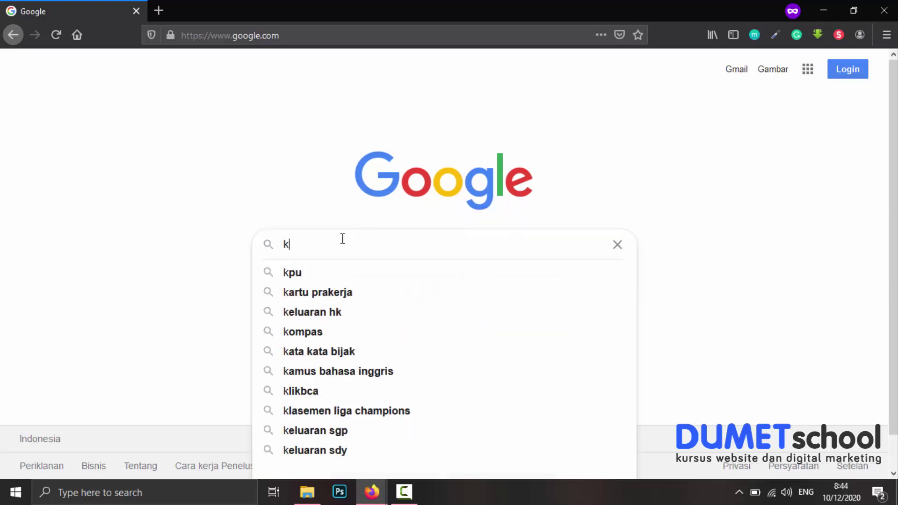
{"action": "type", "text": "ursus mem"}
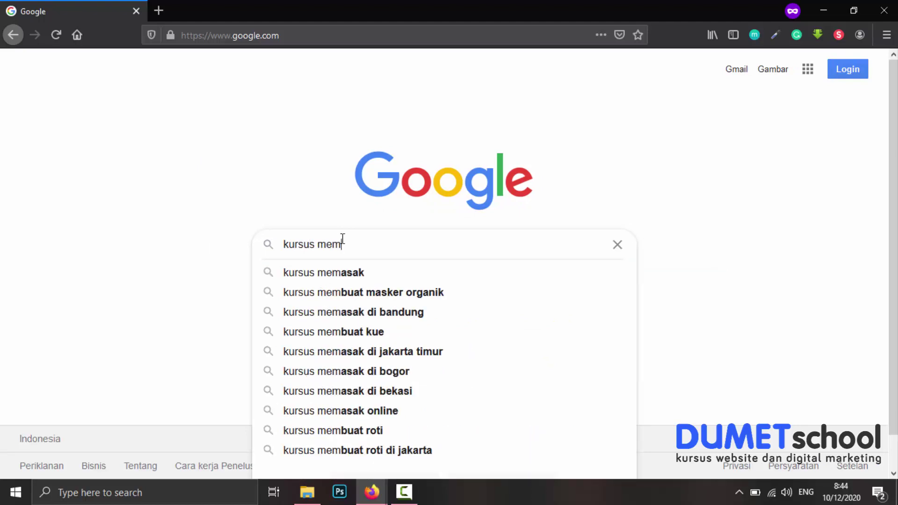
{"action": "type", "text": "asak"}
{"action": "key", "text": "Return"}
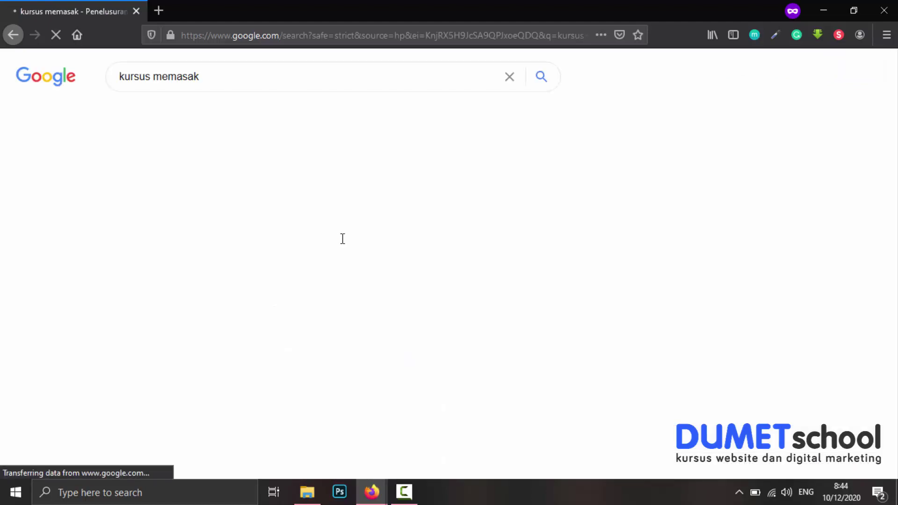
Step: Look through the "kursus memasak" results down to the related searches section, "Penelusuran yang terkait dengan kursus memasak"
{"action": "scroll", "coordinate": [43, 252], "scroll_direction": "down", "scroll_amount": 5}
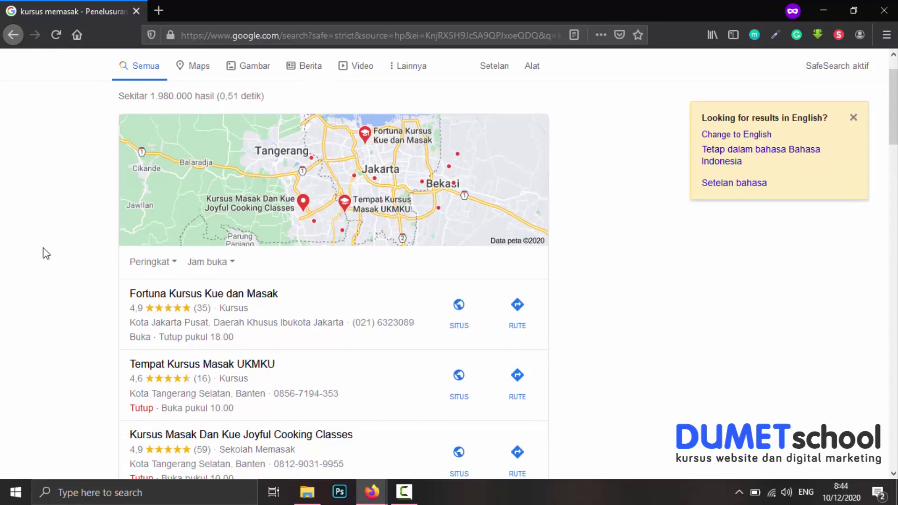
{"action": "scroll", "coordinate": [45, 253], "scroll_direction": "down", "scroll_amount": 4}
{"action": "scroll", "coordinate": [46, 253], "scroll_direction": "down", "scroll_amount": 5}
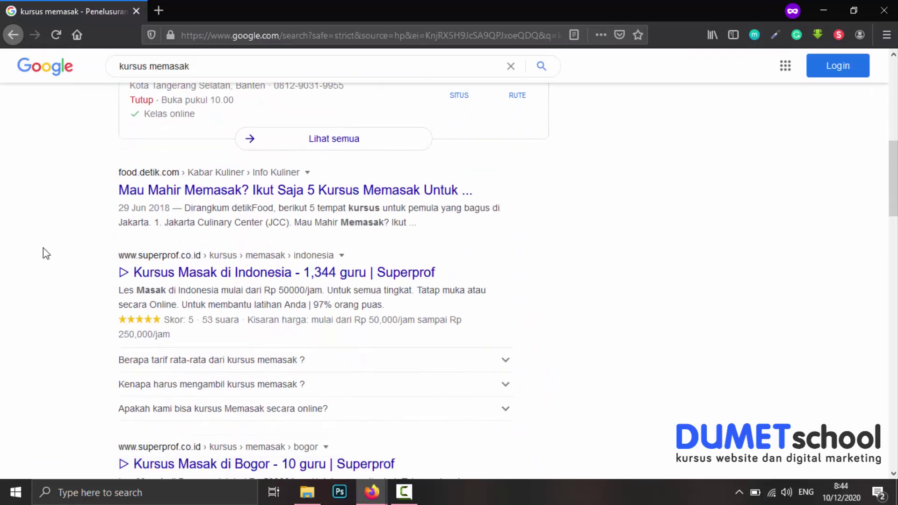
{"action": "scroll", "coordinate": [46, 253], "scroll_direction": "down", "scroll_amount": 15}
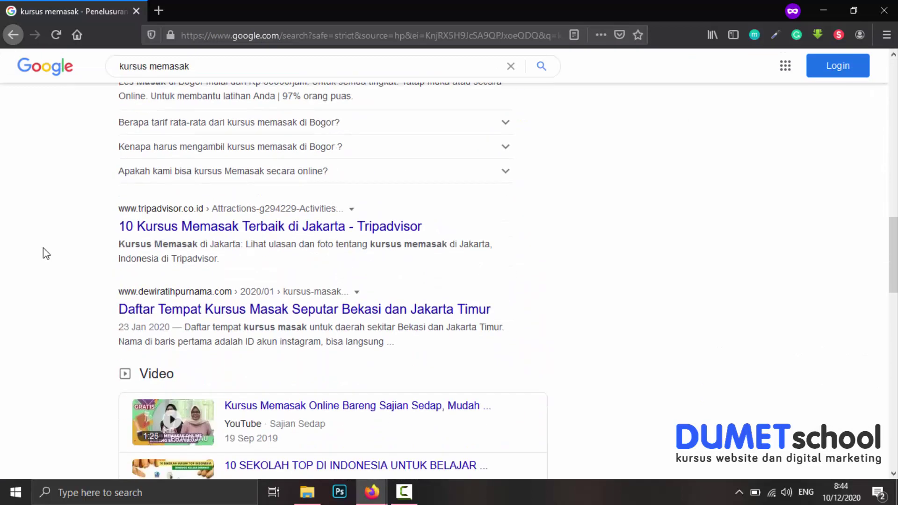
{"action": "scroll", "coordinate": [45, 252], "scroll_direction": "down", "scroll_amount": 2}
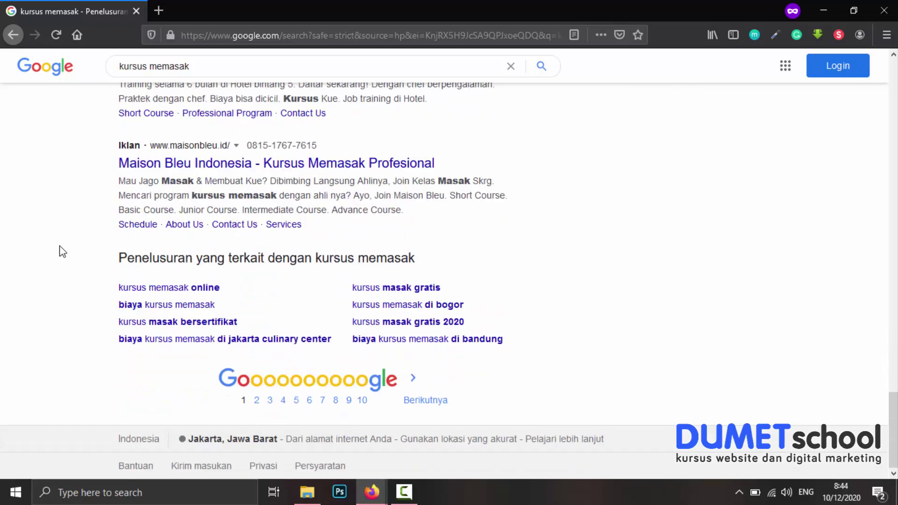
{"action": "left_click_drag", "start_coordinate": [119, 255], "coordinate": [341, 269]}
{"action": "left_click", "coordinate": [341, 269]}
{"action": "scroll", "coordinate": [612, 290], "scroll_direction": "up", "scroll_amount": 1}
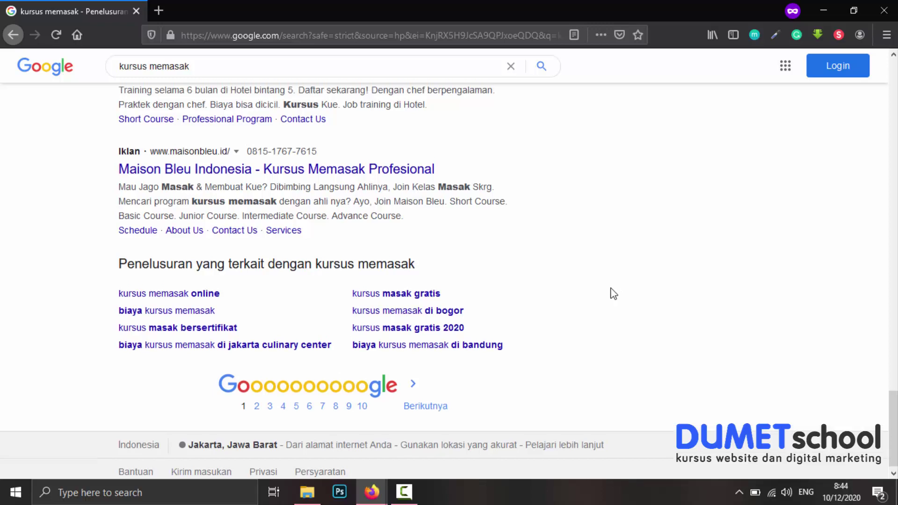
Step: Open the second results page, check its related searches section, and return to the first results page
{"action": "left_click", "coordinate": [260, 388]}
{"action": "scroll", "coordinate": [261, 388], "scroll_direction": "down", "scroll_amount": 20}
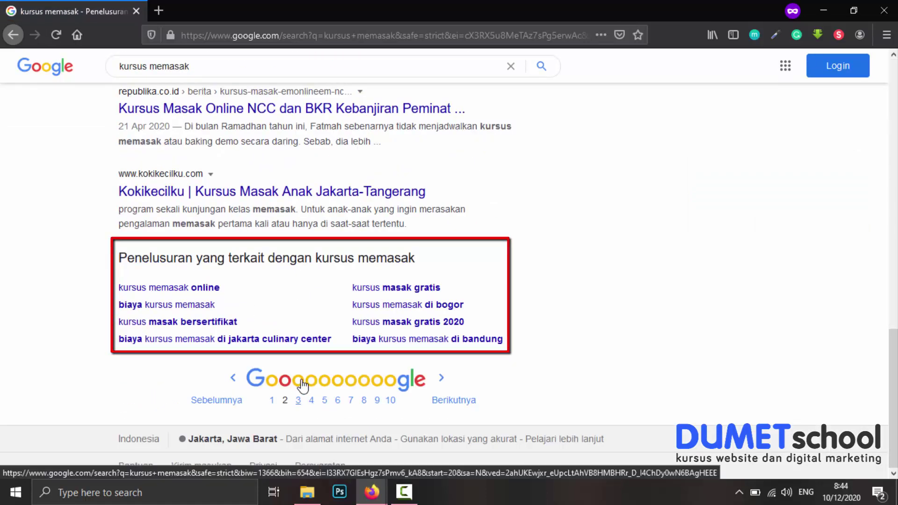
{"action": "left_click", "coordinate": [271, 395]}
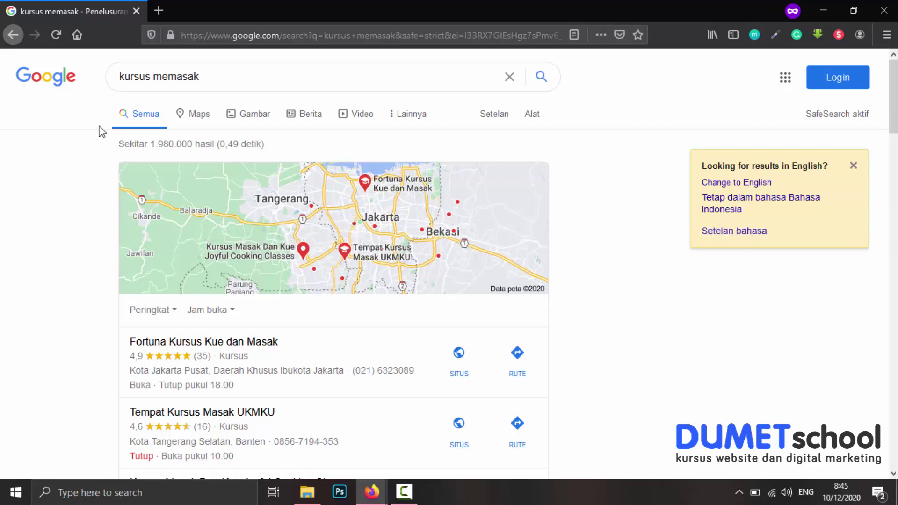
Step: Highlight the "kursus memasak" query without changing it and review the first page's results down to the related searches
{"action": "left_click_drag", "start_coordinate": [125, 79], "coordinate": [216, 77]}
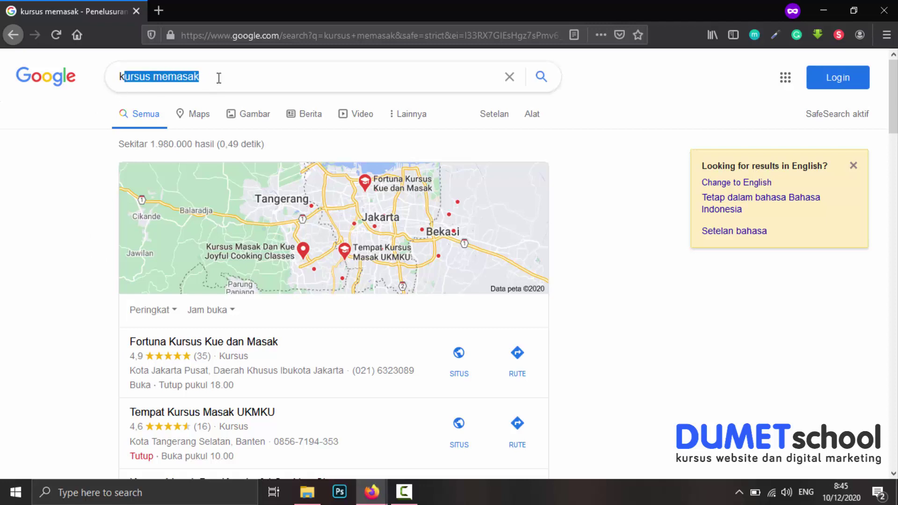
{"action": "left_click", "coordinate": [217, 77]}
{"action": "left_click", "coordinate": [53, 221]}
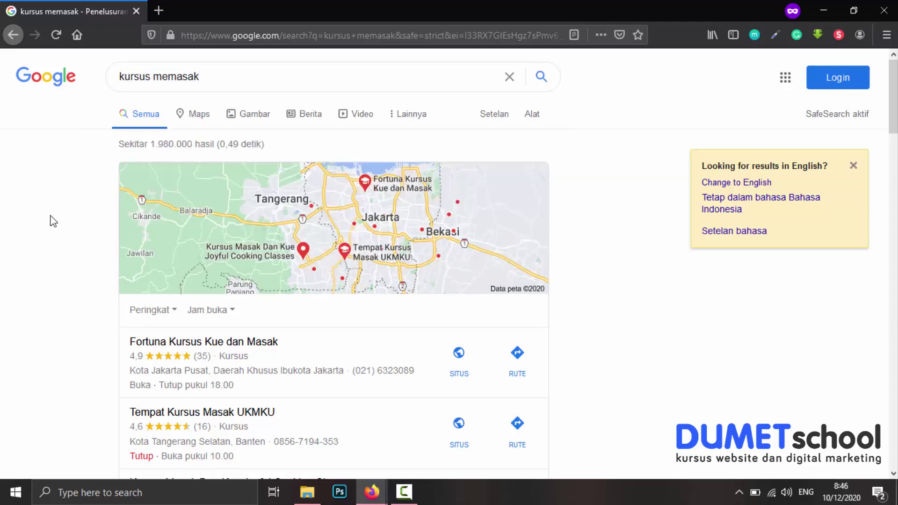
{"action": "scroll", "coordinate": [52, 220], "scroll_direction": "down", "scroll_amount": 9}
{"action": "scroll", "coordinate": [53, 221], "scroll_direction": "down", "scroll_amount": 15}
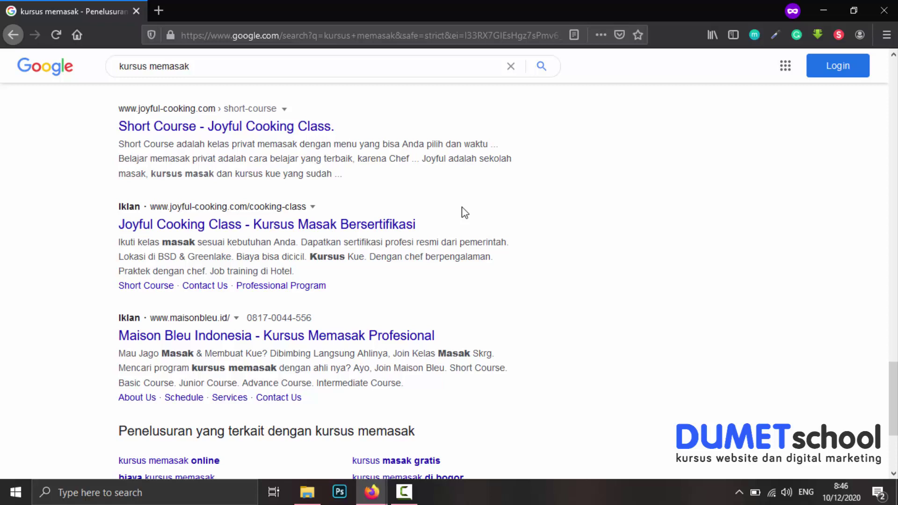
{"action": "scroll", "coordinate": [463, 213], "scroll_direction": "down", "scroll_amount": 3}
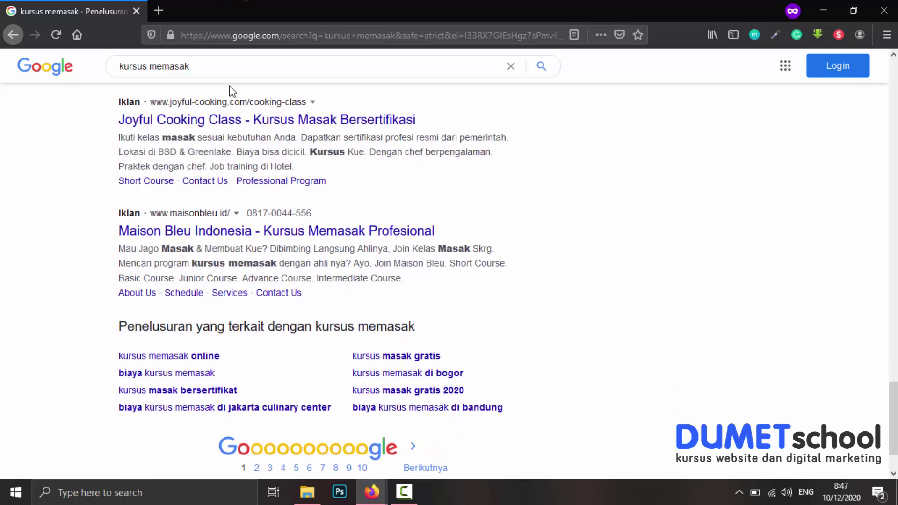
Step: Check the autocomplete suggestions for "kursus memasak" and look over the ads and results on the first page
{"action": "left_click", "coordinate": [201, 72]}
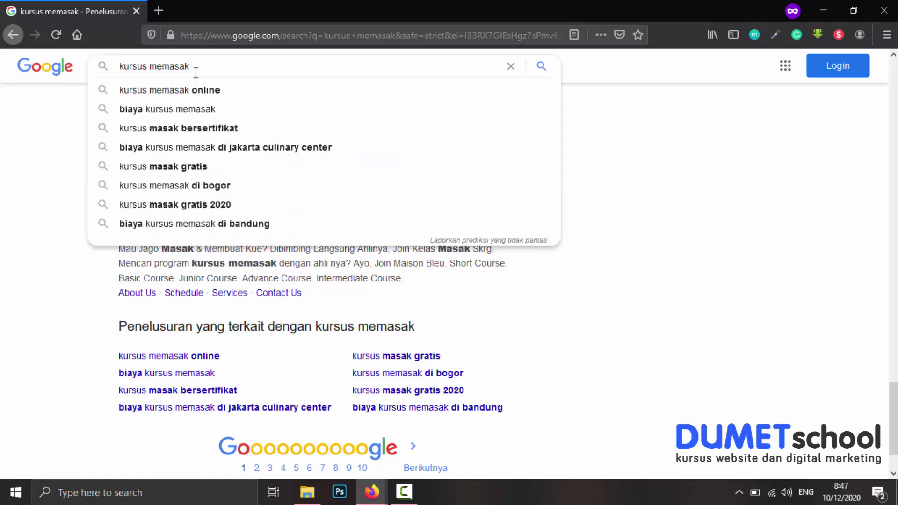
{"action": "left_click", "coordinate": [163, 248]}
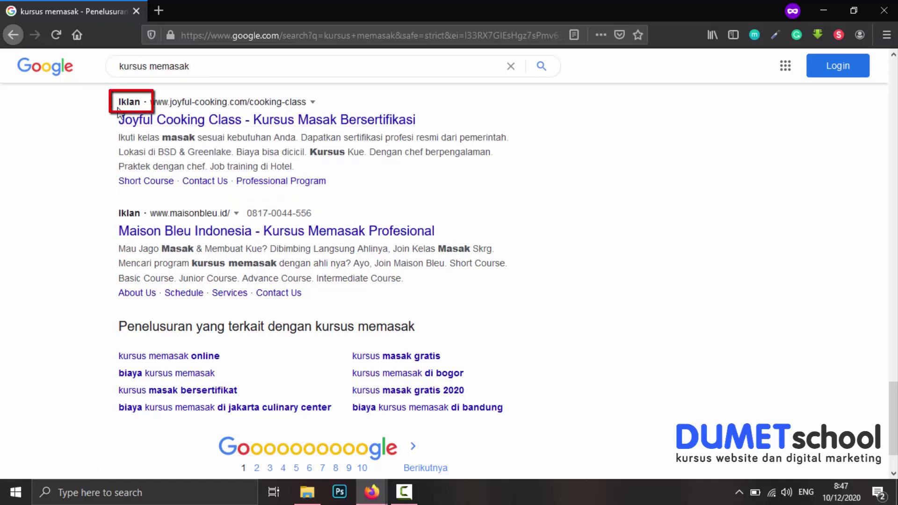
{"action": "scroll", "coordinate": [167, 227], "scroll_direction": "up", "scroll_amount": 2}
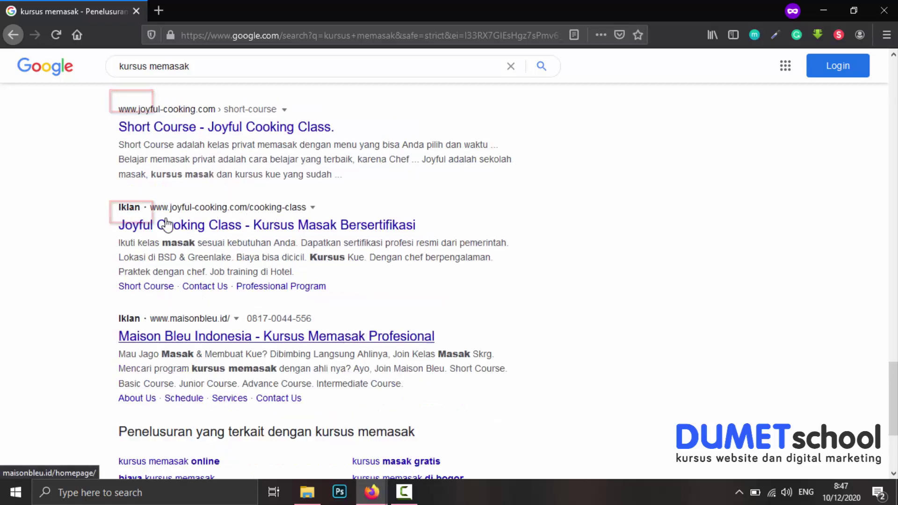
{"action": "scroll", "coordinate": [167, 227], "scroll_direction": "up", "scroll_amount": 15}
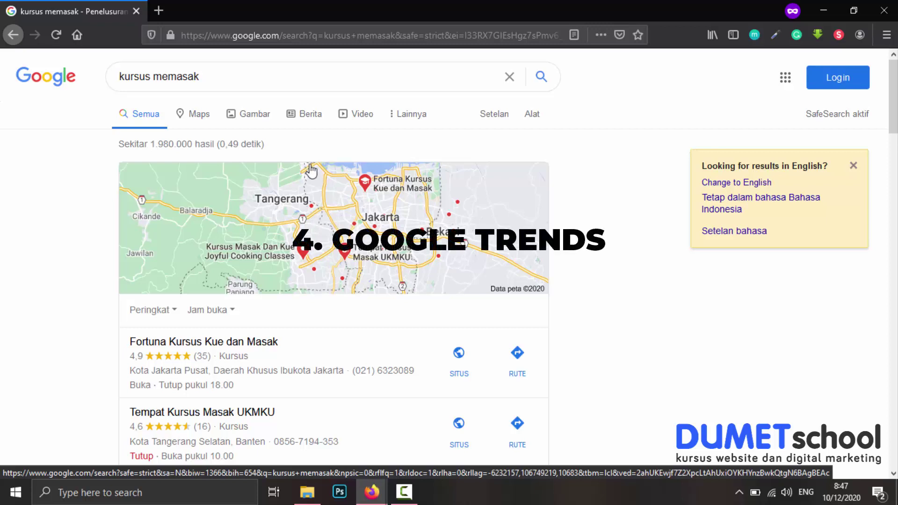
Step: Replace the search query with one for Google Trends and open the Google Trends home page
{"action": "left_click", "coordinate": [270, 73]}
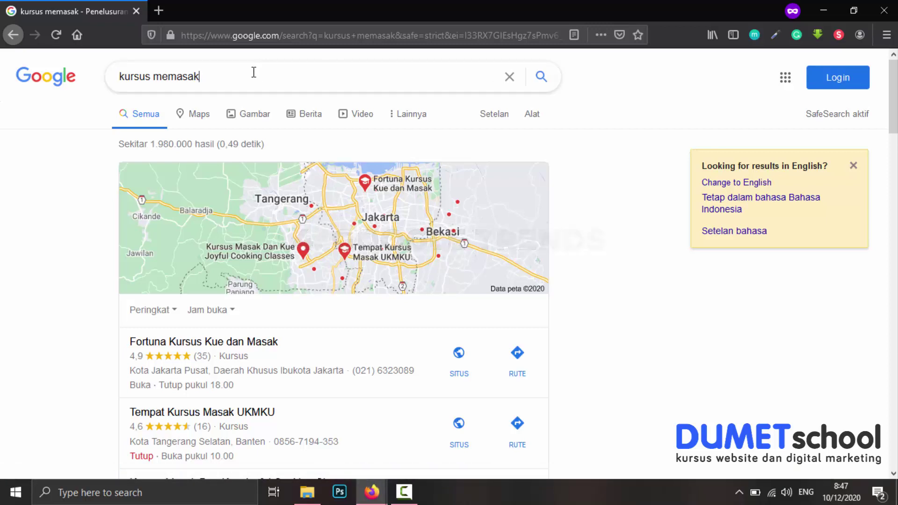
{"action": "key", "text": "ctrl+a"}
{"action": "type", "text": "goog"}
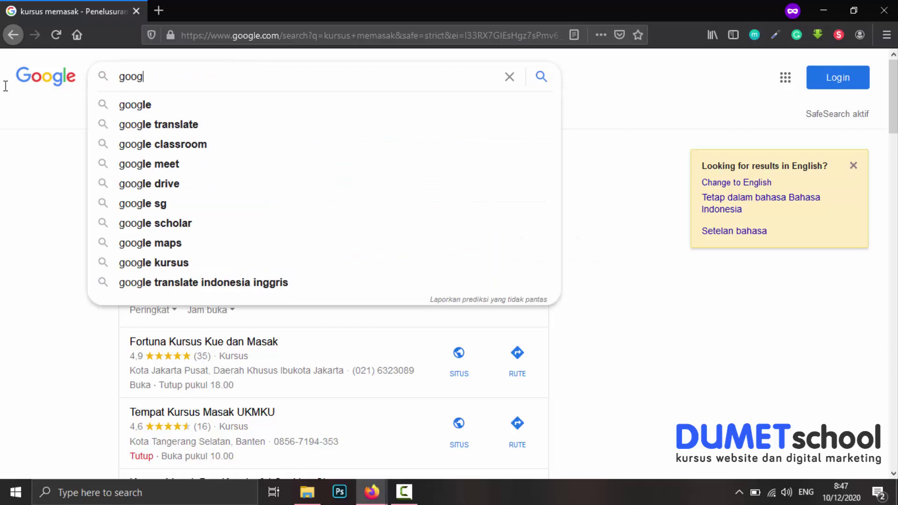
{"action": "type", "text": "le te"}
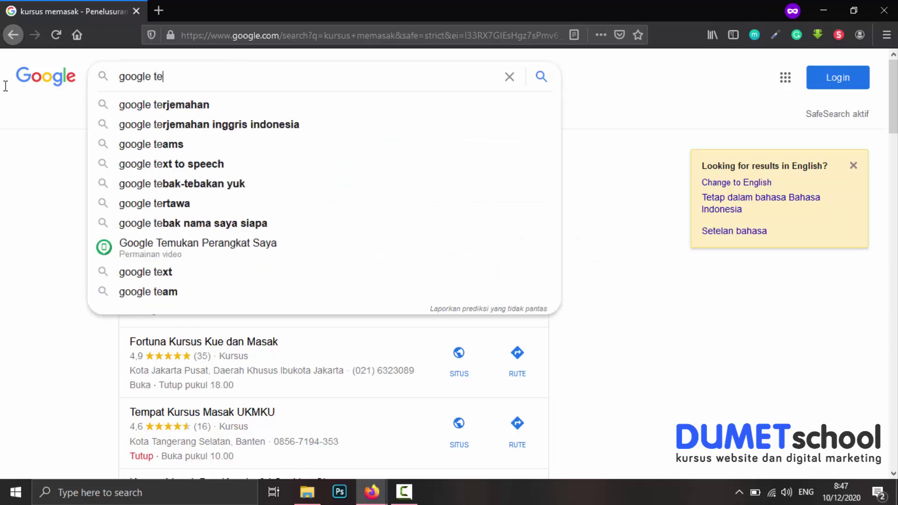
{"action": "key", "text": "BackSpace"}
{"action": "left_click", "coordinate": [140, 144]}
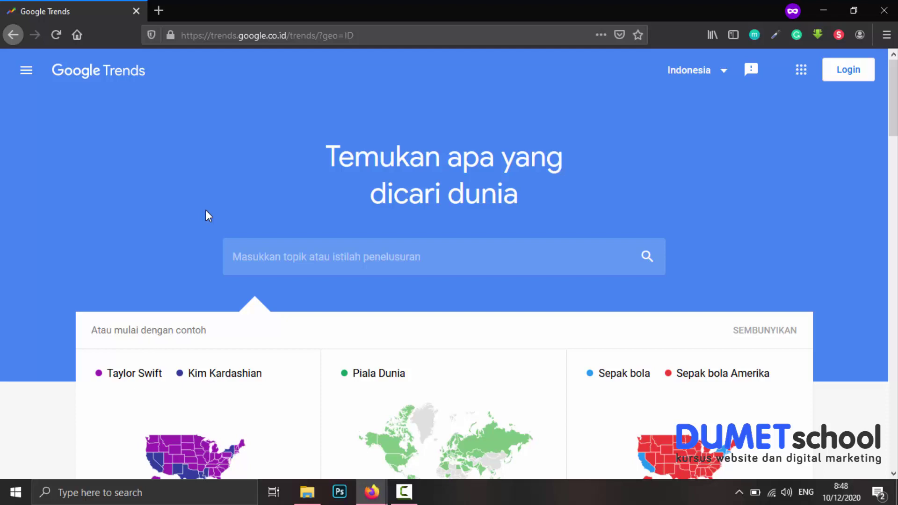
Step: Find the "Trending baru-baru ini" section on the Google Trends home page and open the full list of trending searches
{"action": "scroll", "coordinate": [206, 211], "scroll_direction": "down", "scroll_amount": 10}
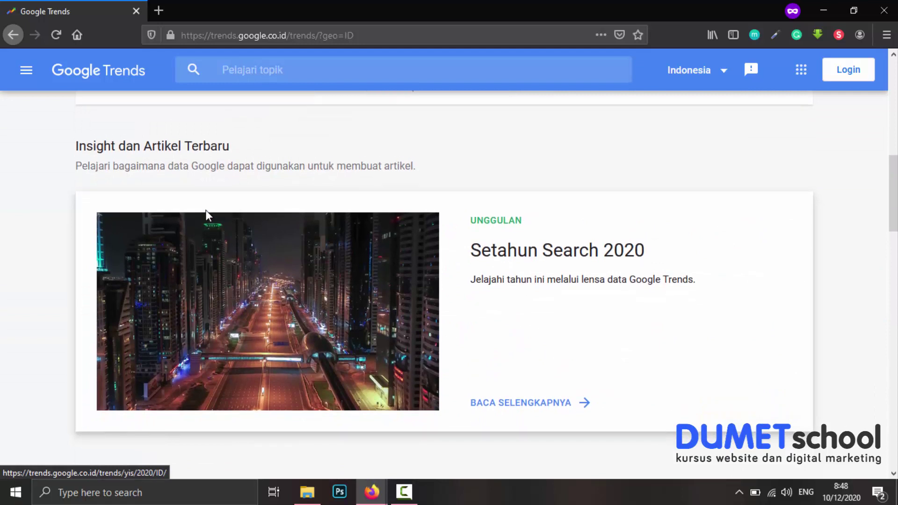
{"action": "scroll", "coordinate": [206, 212], "scroll_direction": "down", "scroll_amount": 1}
{"action": "scroll", "coordinate": [205, 211], "scroll_direction": "down", "scroll_amount": 7}
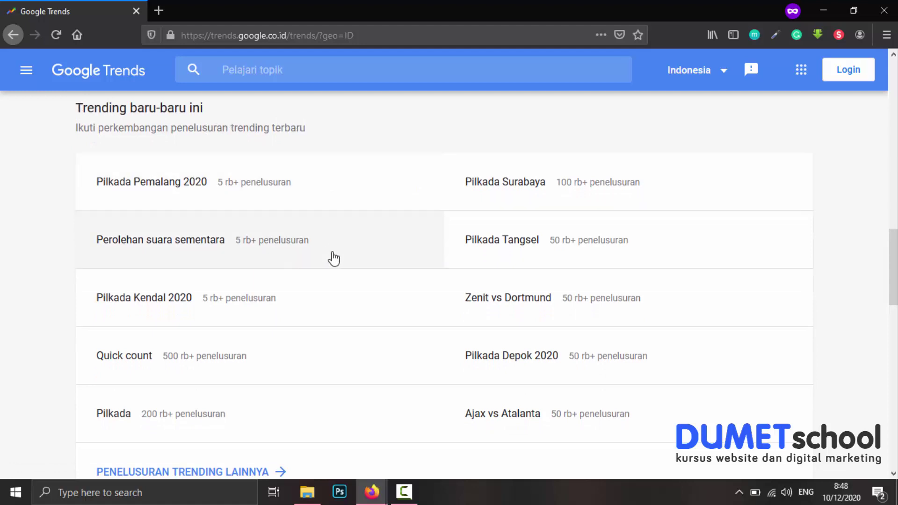
{"action": "scroll", "coordinate": [331, 262], "scroll_direction": "down", "scroll_amount": 1}
{"action": "left_click", "coordinate": [241, 419]}
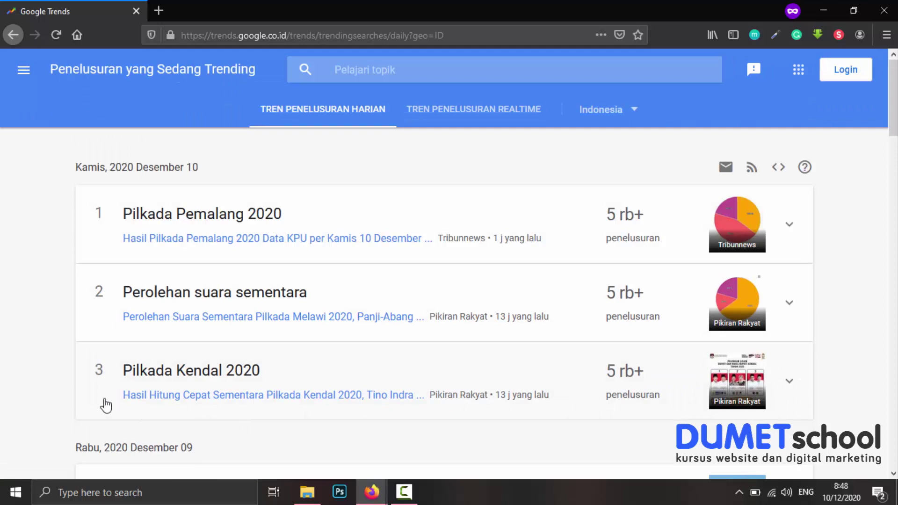
Step: Look through the daily trending searches for Indonesia, from 10 December 2020 to the end of the 9 December list
{"action": "scroll", "coordinate": [19, 378], "scroll_direction": "down", "scroll_amount": 1}
{"action": "scroll", "coordinate": [19, 378], "scroll_direction": "down", "scroll_amount": 2}
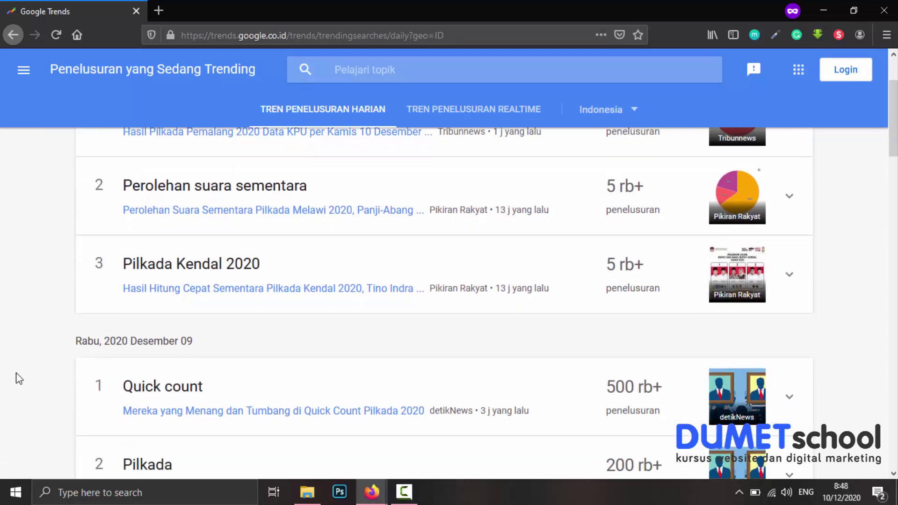
{"action": "scroll", "coordinate": [19, 378], "scroll_direction": "up", "scroll_amount": 3}
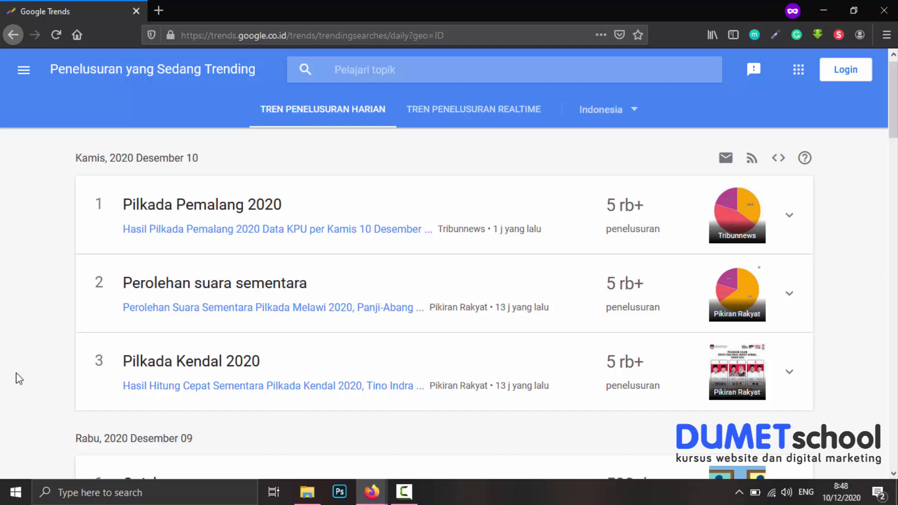
{"action": "scroll", "coordinate": [19, 378], "scroll_direction": "down", "scroll_amount": 10}
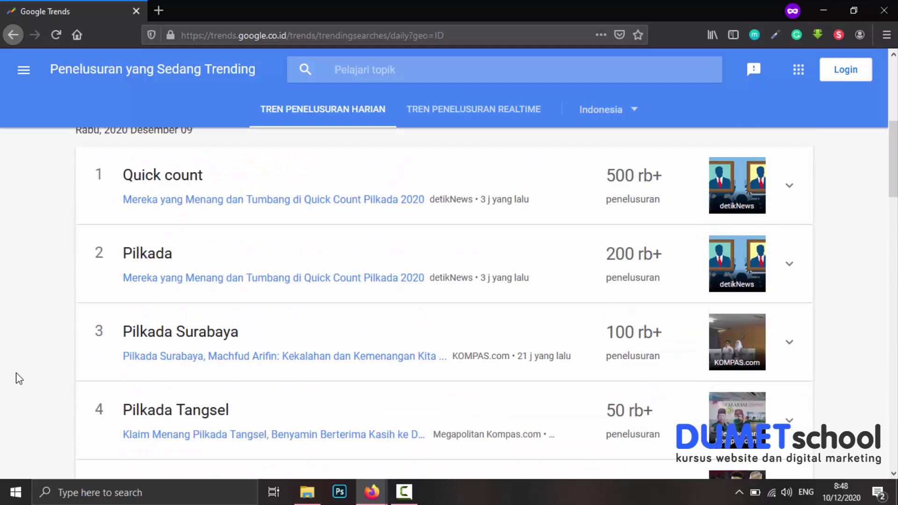
{"action": "scroll", "coordinate": [19, 378], "scroll_direction": "down", "scroll_amount": 15}
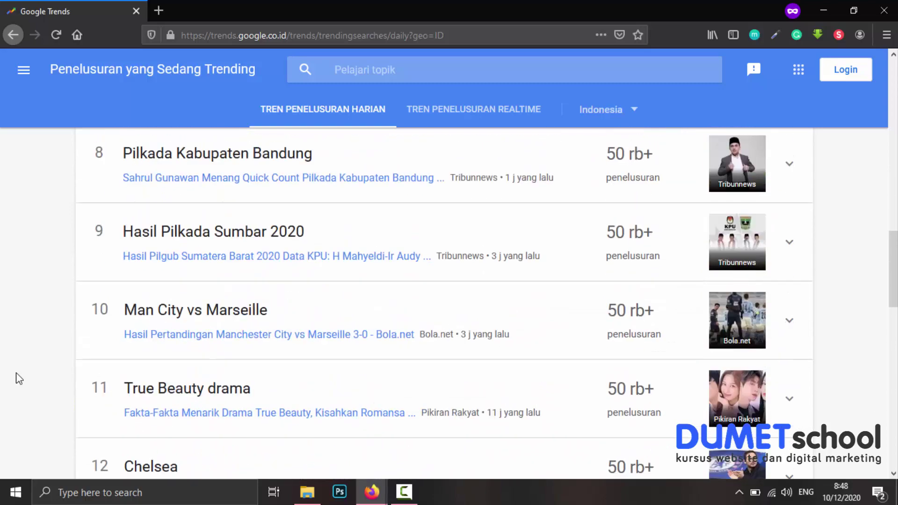
{"action": "scroll", "coordinate": [18, 378], "scroll_direction": "down", "scroll_amount": 8}
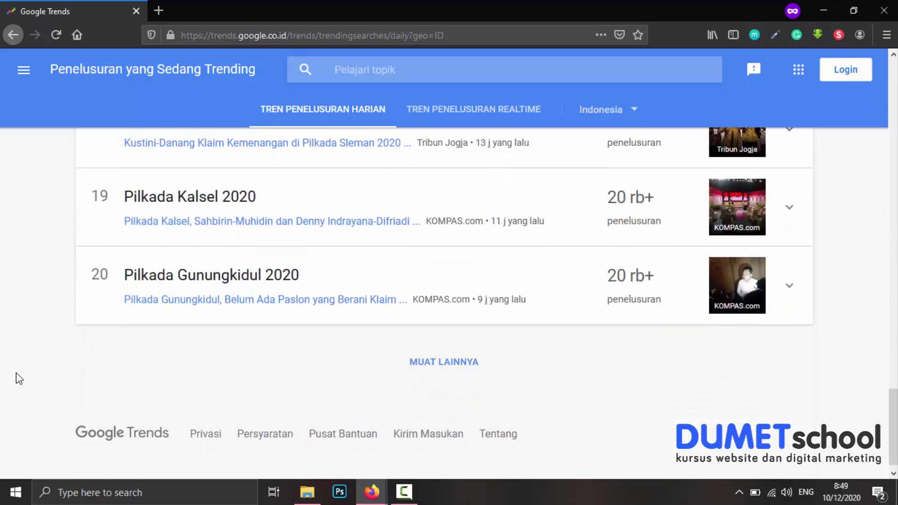
{"action": "scroll", "coordinate": [18, 378], "scroll_direction": "up", "scroll_amount": 20}
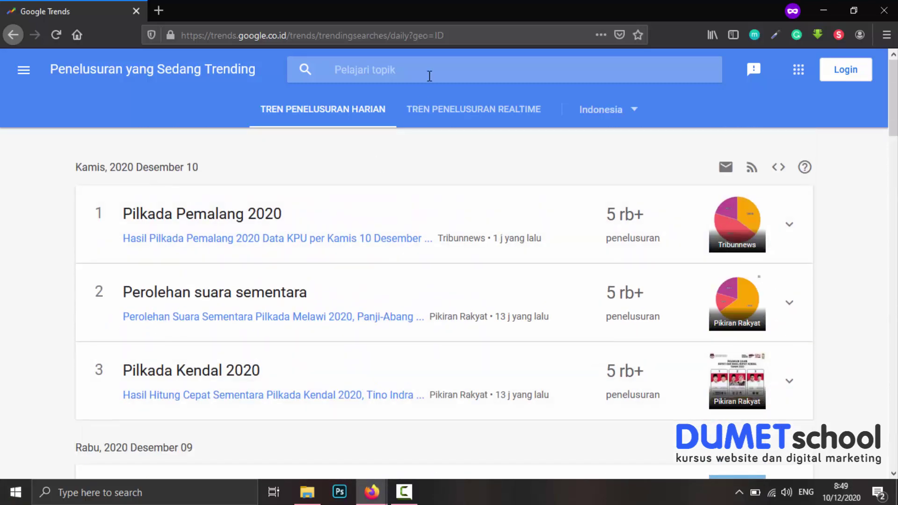
Step: Search Google Trends for "memasak" and explore it as the topic "Memasak"
{"action": "left_click", "coordinate": [427, 74]}
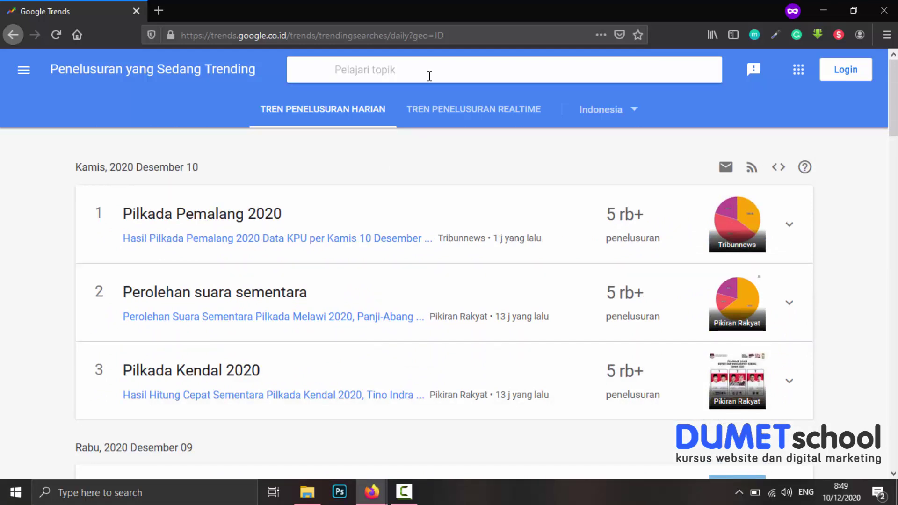
{"action": "type", "text": "men"}
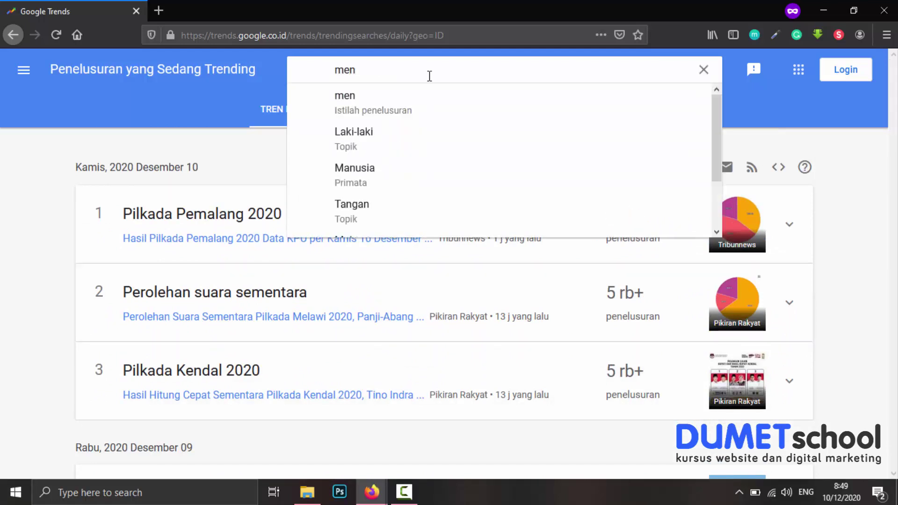
{"action": "type", "text": "masak"}
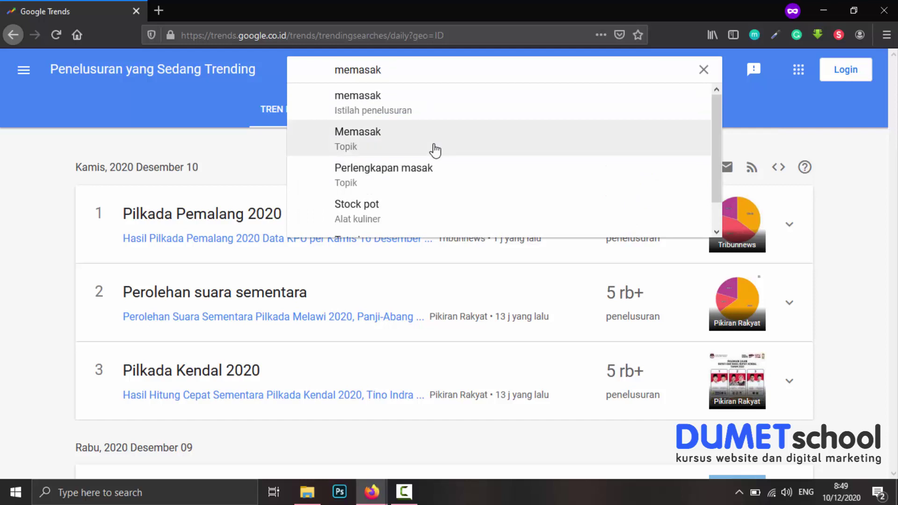
{"action": "left_click", "coordinate": [435, 149]}
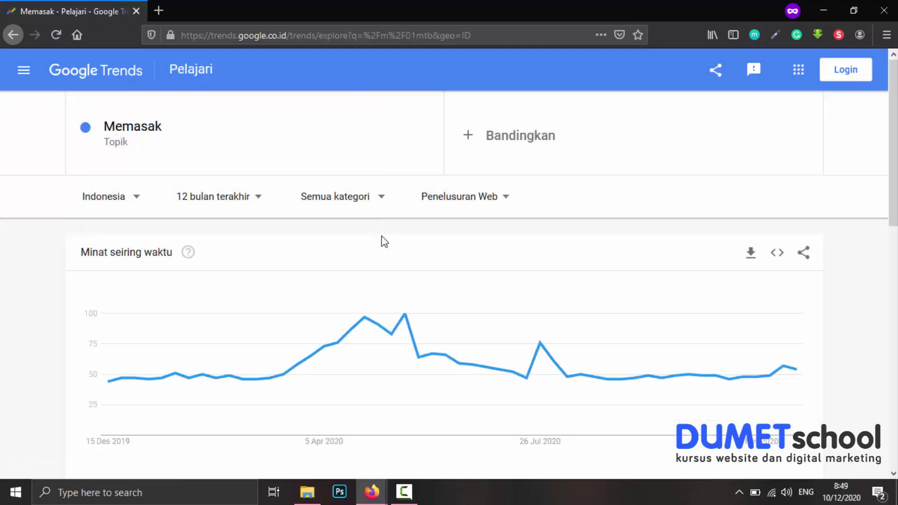
Step: Review the "Memasak" trend report down to the related topics and show the second page of topics
{"action": "scroll", "coordinate": [385, 242], "scroll_direction": "down", "scroll_amount": 5}
{"action": "scroll", "coordinate": [384, 242], "scroll_direction": "down", "scroll_amount": 7}
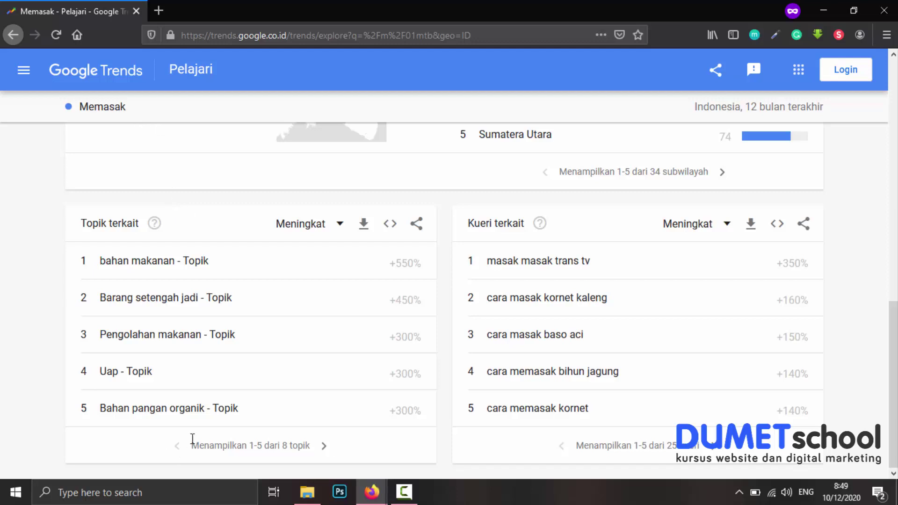
{"action": "left_click", "coordinate": [323, 447]}
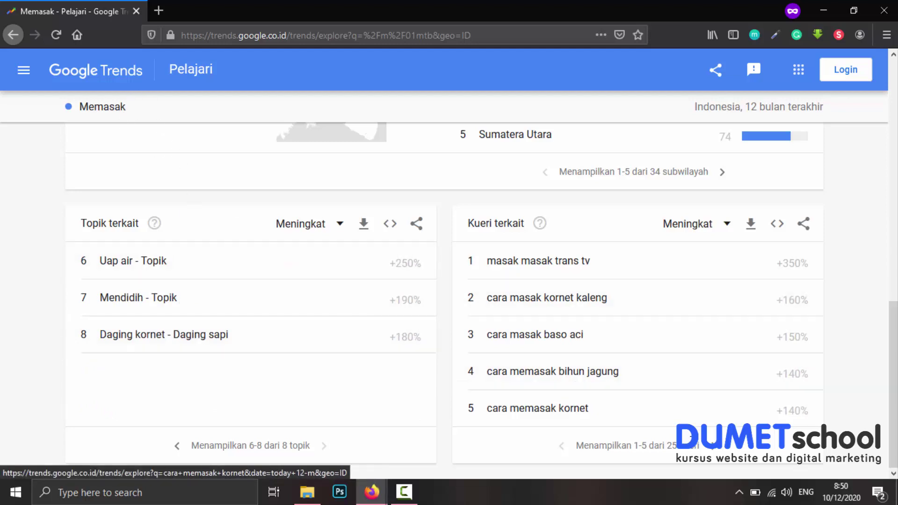
Step: Browse the rising related queries for "Memasak" to the last page and back to the first
{"action": "left_click", "coordinate": [715, 450]}
{"action": "left_click", "coordinate": [714, 450]}
{"action": "left_click", "coordinate": [714, 451]}
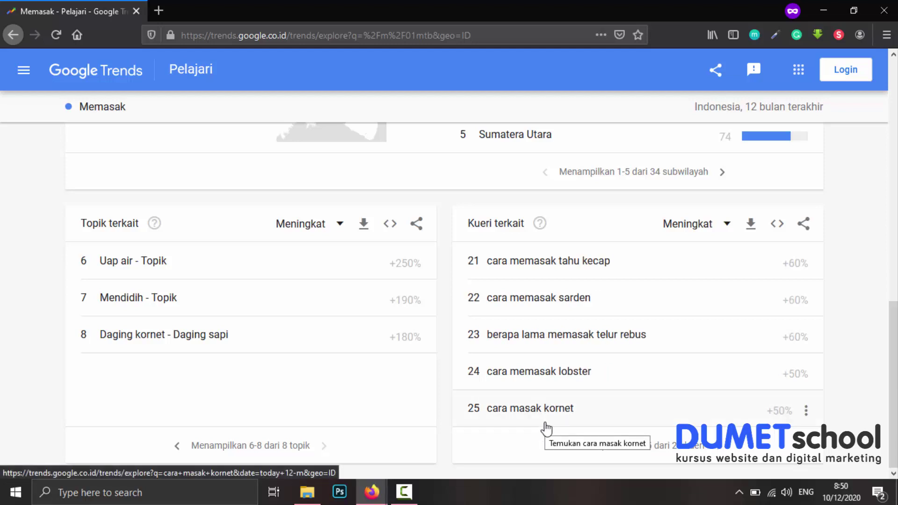
{"action": "left_click", "coordinate": [555, 446]}
{"action": "left_click", "coordinate": [556, 447]}
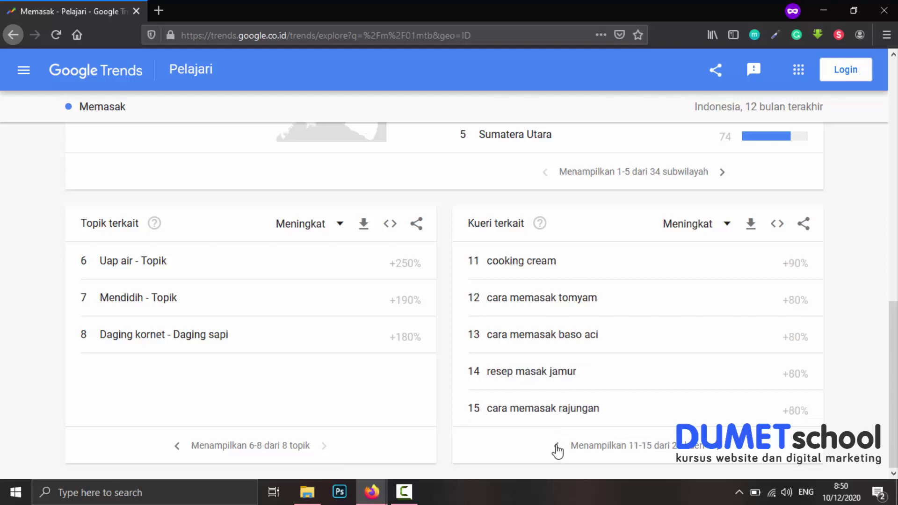
{"action": "left_click", "coordinate": [557, 447]}
{"action": "left_click", "coordinate": [557, 447]}
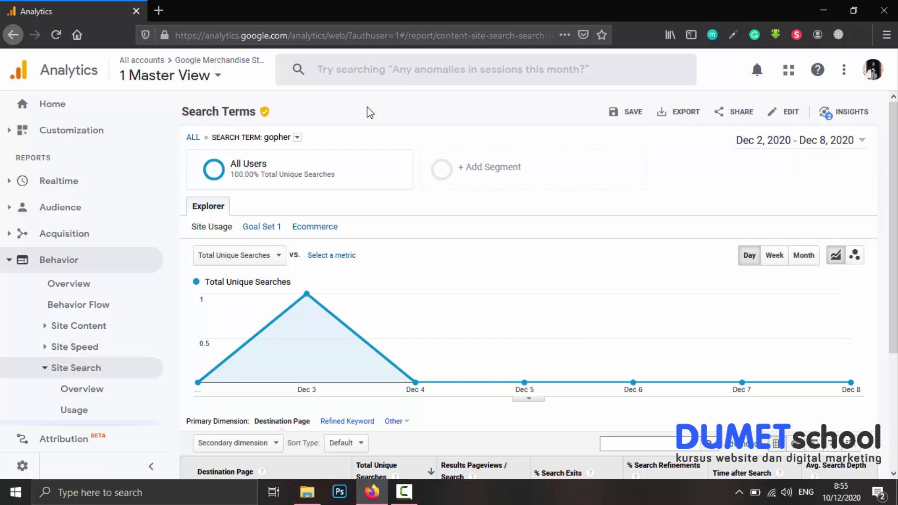
Step: In Google Analytics, open the Site Search Overview report and review its metrics and search terms
{"action": "left_click", "coordinate": [82, 388]}
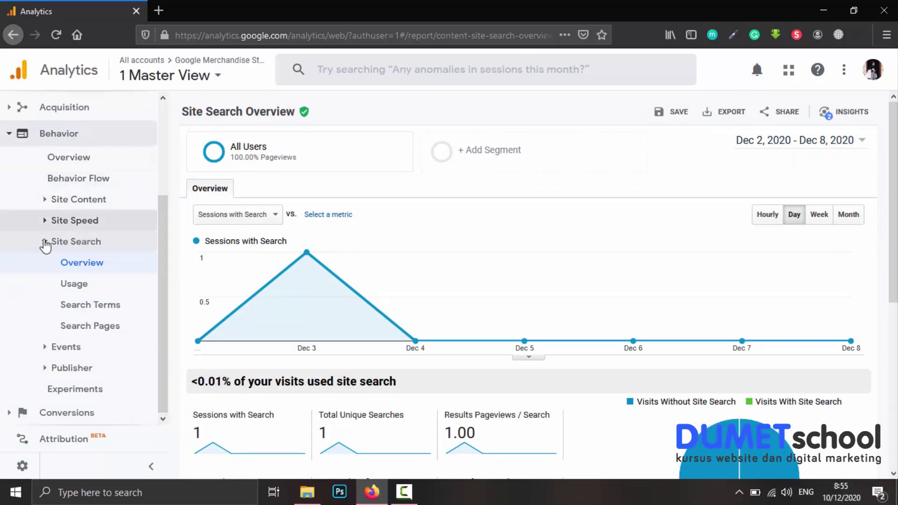
{"action": "scroll", "coordinate": [296, 303], "scroll_direction": "down", "scroll_amount": 5}
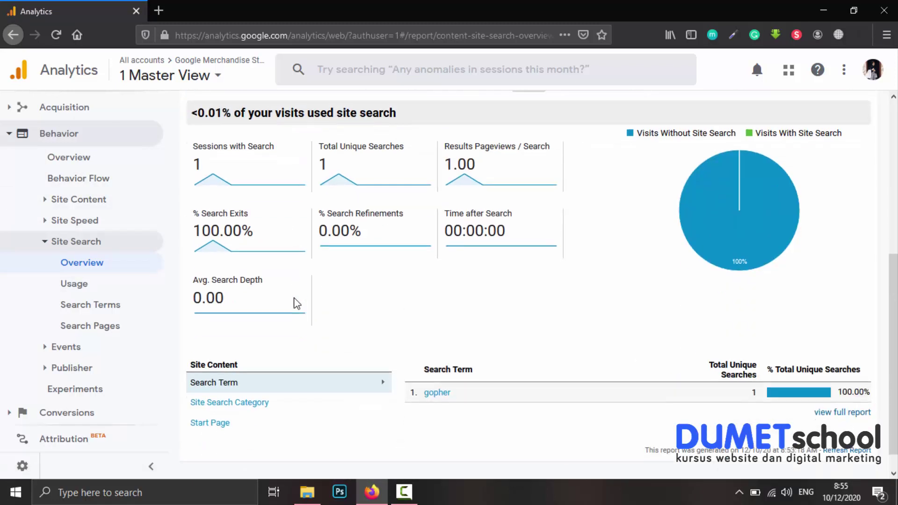
{"action": "scroll", "coordinate": [528, 322], "scroll_direction": "down", "scroll_amount": 1}
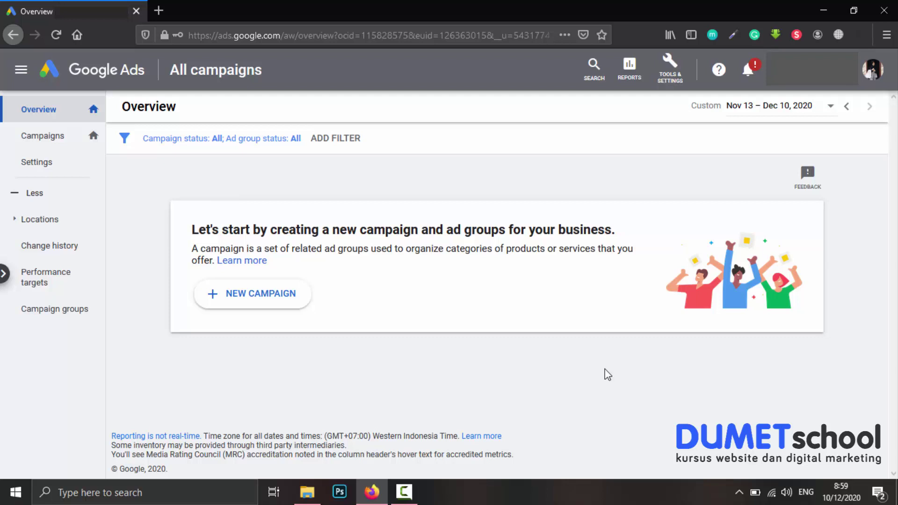
Step: In Google Ads, open Keyword Planner and start discovering new keywords
{"action": "left_click", "coordinate": [679, 82]}
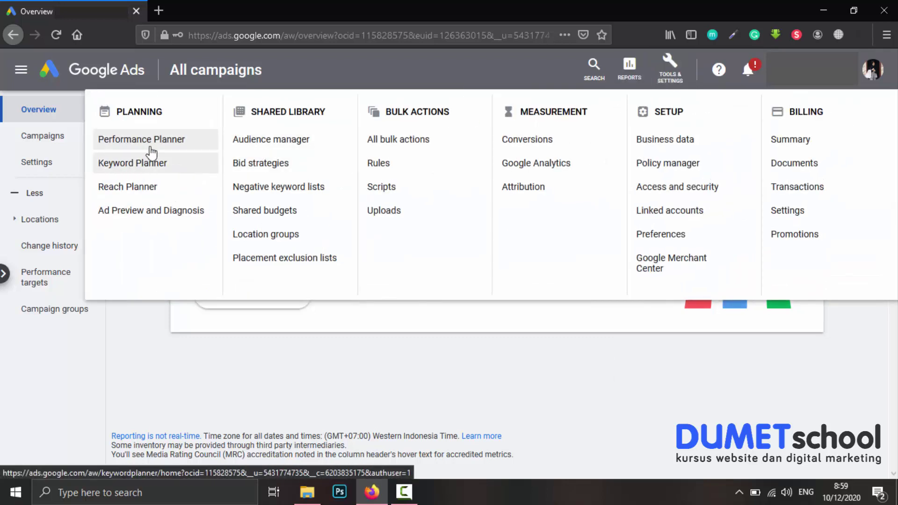
{"action": "left_click", "coordinate": [185, 173]}
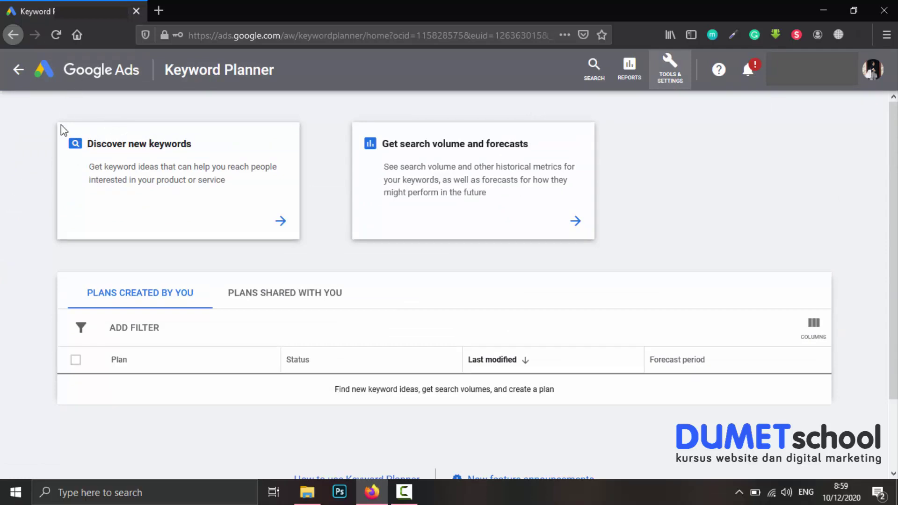
{"action": "left_click", "coordinate": [280, 220]}
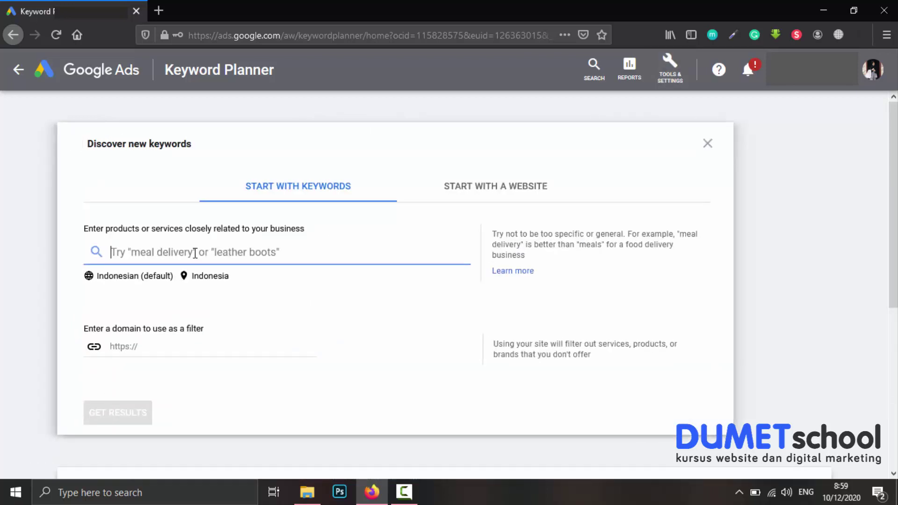
Step: Enter "kursus memasak" as the seed keyword, leave the domain filter empty, and get the keyword ideas
{"action": "type", "text": "kurs"}
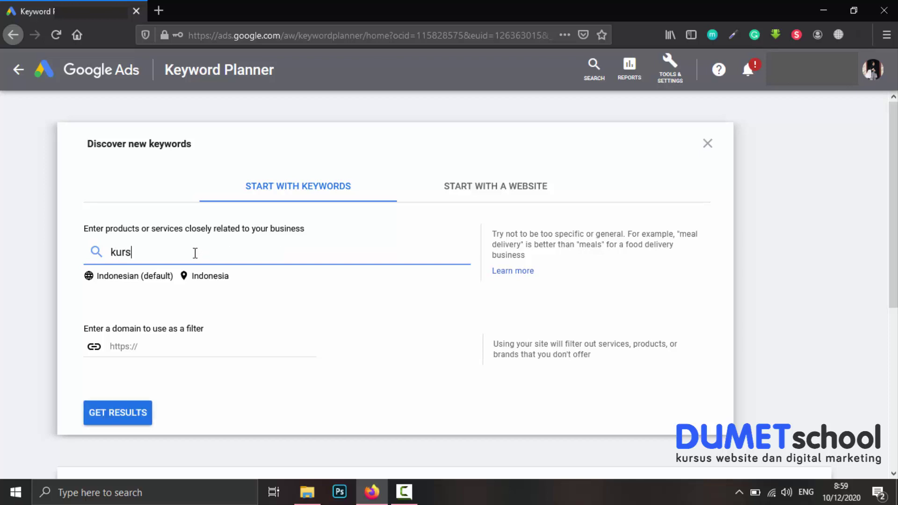
{"action": "type", "text": "us memasak"}
{"action": "left_click", "coordinate": [363, 346]}
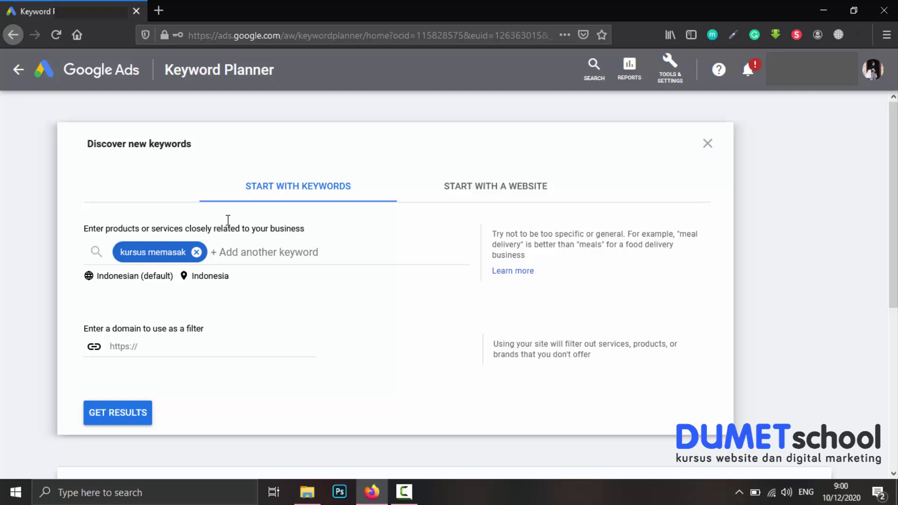
{"action": "left_click", "coordinate": [137, 419]}
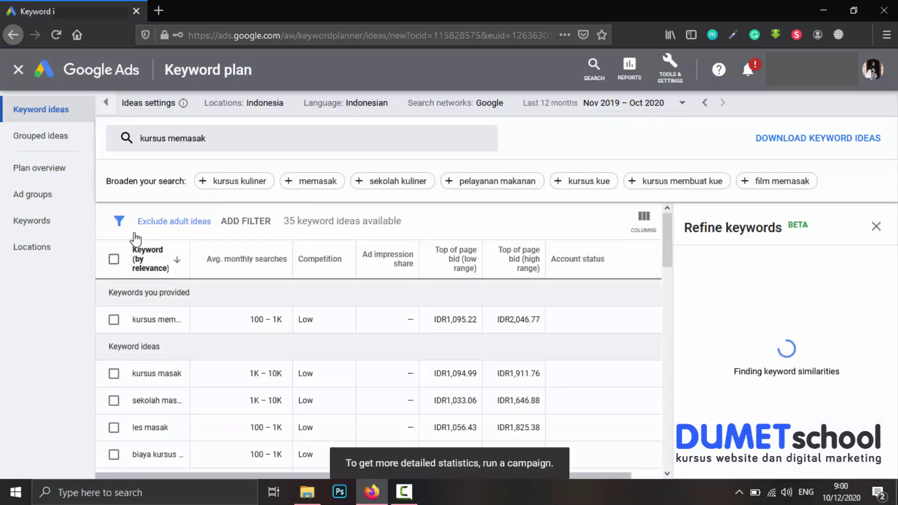
Step: Widen the Keyword column of the keyword ideas table and skim through the suggested keywords
{"action": "left_click_drag", "start_coordinate": [192, 250], "coordinate": [222, 255]}
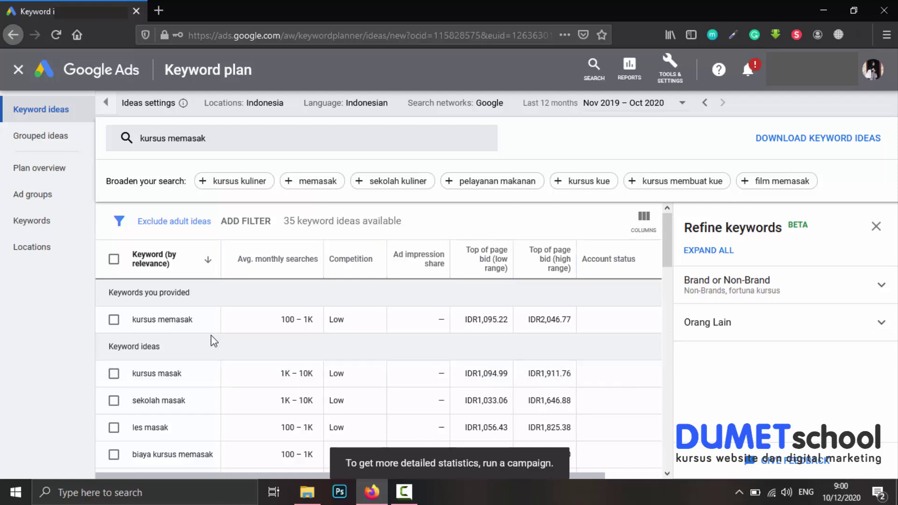
{"action": "scroll", "coordinate": [243, 318], "scroll_direction": "down", "scroll_amount": 4}
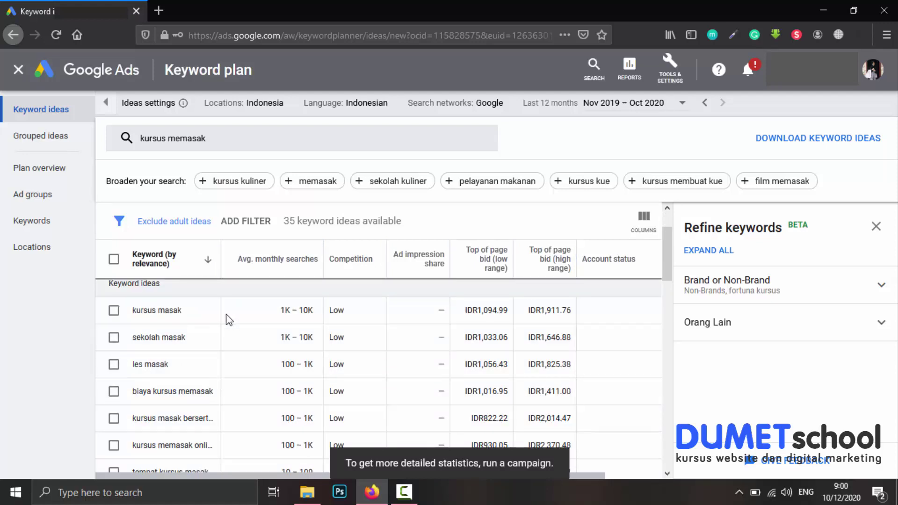
{"action": "scroll", "coordinate": [242, 324], "scroll_direction": "down", "scroll_amount": 7}
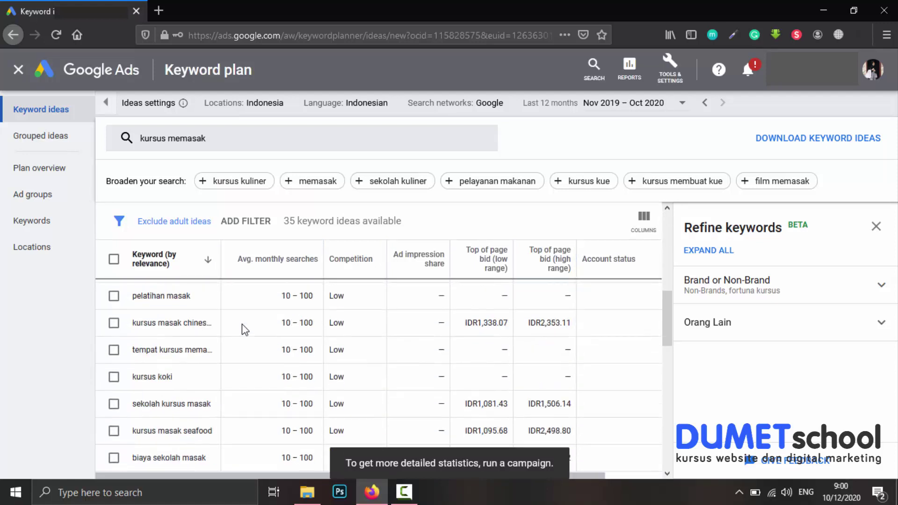
{"action": "scroll", "coordinate": [242, 324], "scroll_direction": "up", "scroll_amount": 4}
{"action": "scroll", "coordinate": [242, 324], "scroll_direction": "up", "scroll_amount": 6}
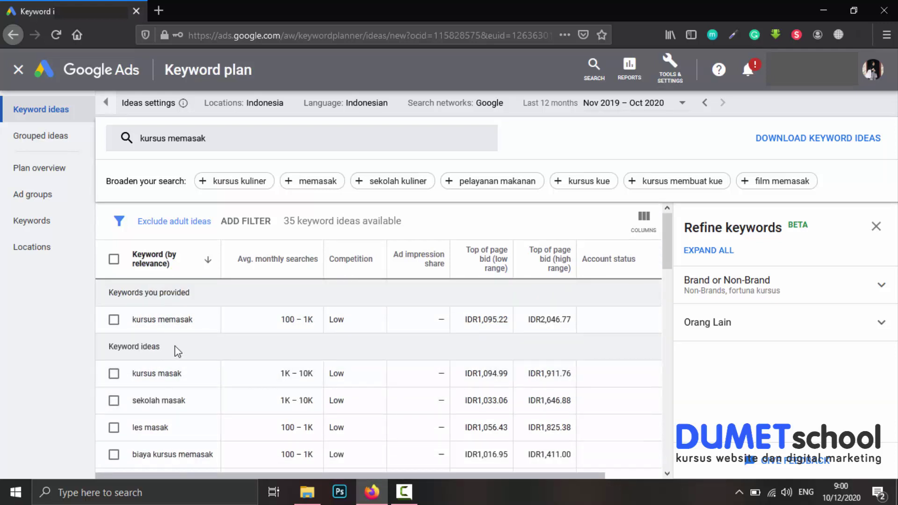
Step: Read through the suggested keywords under Keyword ideas down to the end of the list
{"action": "left_click_drag", "start_coordinate": [160, 348], "coordinate": [108, 347]}
{"action": "scroll", "coordinate": [209, 296], "scroll_direction": "down", "scroll_amount": 2}
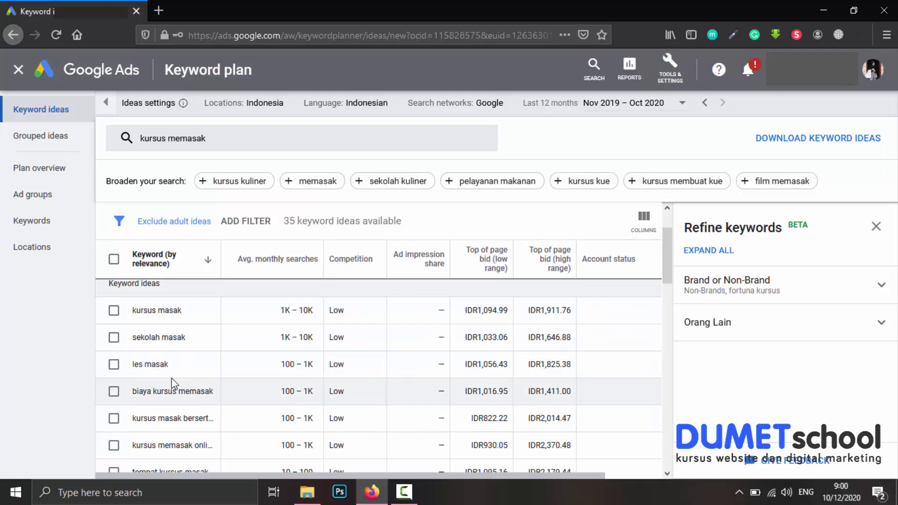
{"action": "scroll", "coordinate": [220, 401], "scroll_direction": "down", "scroll_amount": 3}
{"action": "scroll", "coordinate": [209, 398], "scroll_direction": "down", "scroll_amount": 10}
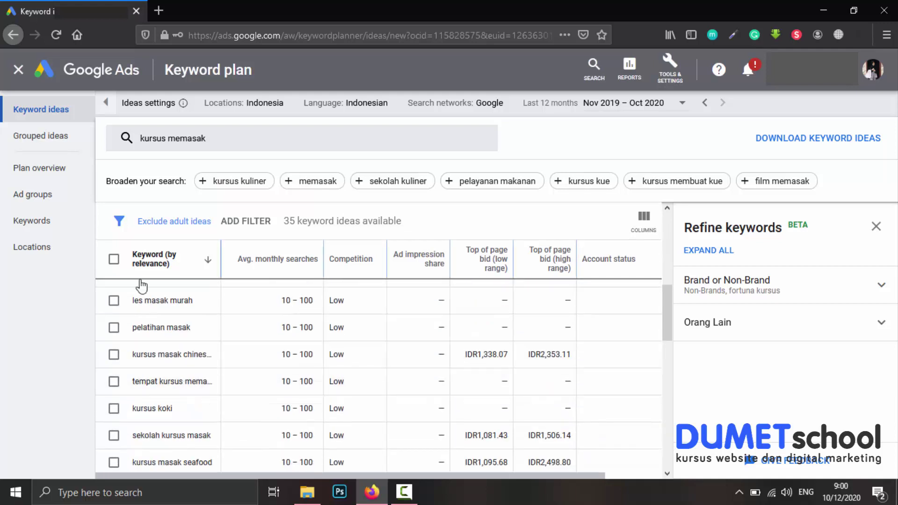
{"action": "scroll", "coordinate": [194, 351], "scroll_direction": "down", "scroll_amount": 10}
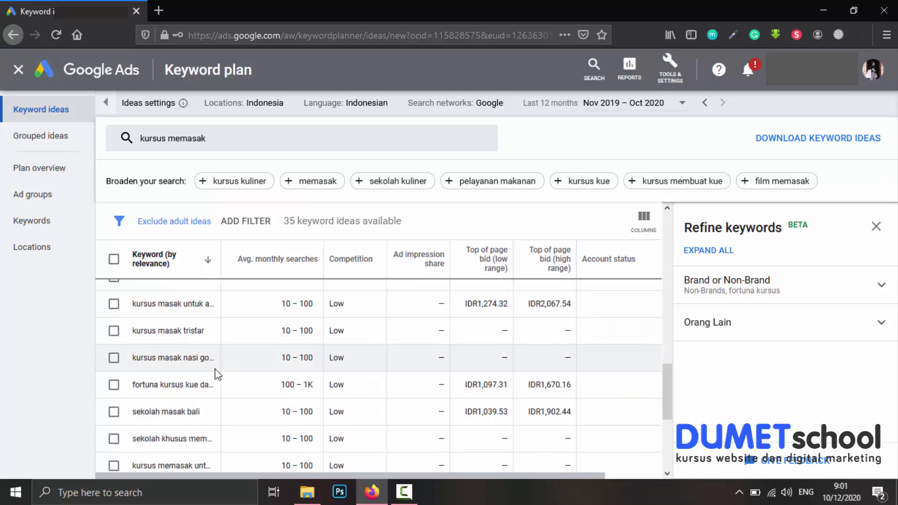
{"action": "scroll", "coordinate": [156, 315], "scroll_direction": "up", "scroll_amount": 2}
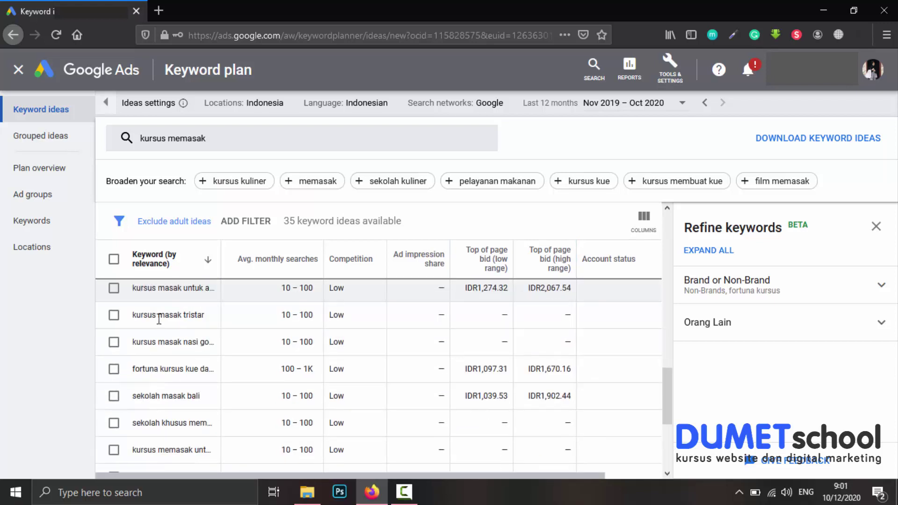
{"action": "scroll", "coordinate": [181, 330], "scroll_direction": "down", "scroll_amount": 5}
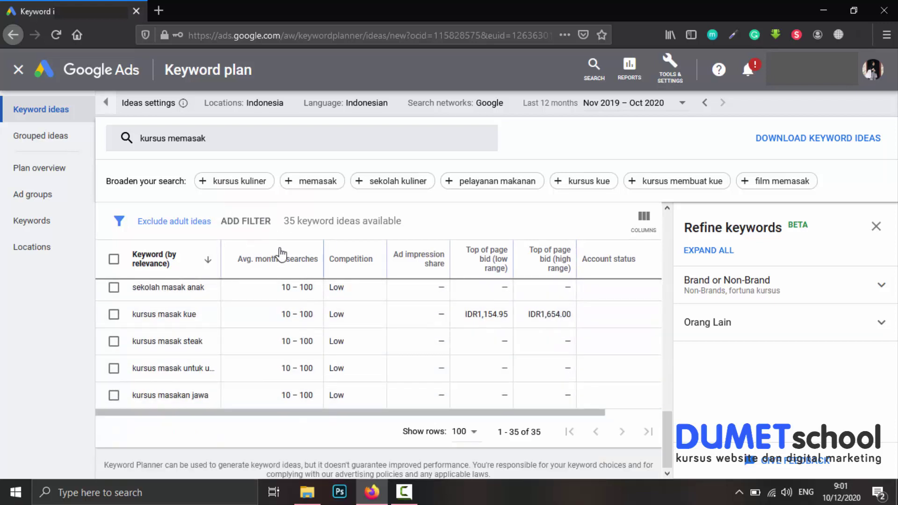
Step: Read the explanations of the average monthly searches and competition metrics and review both columns across all keyword ideas
{"action": "mouse_move", "coordinate": [277, 270]}
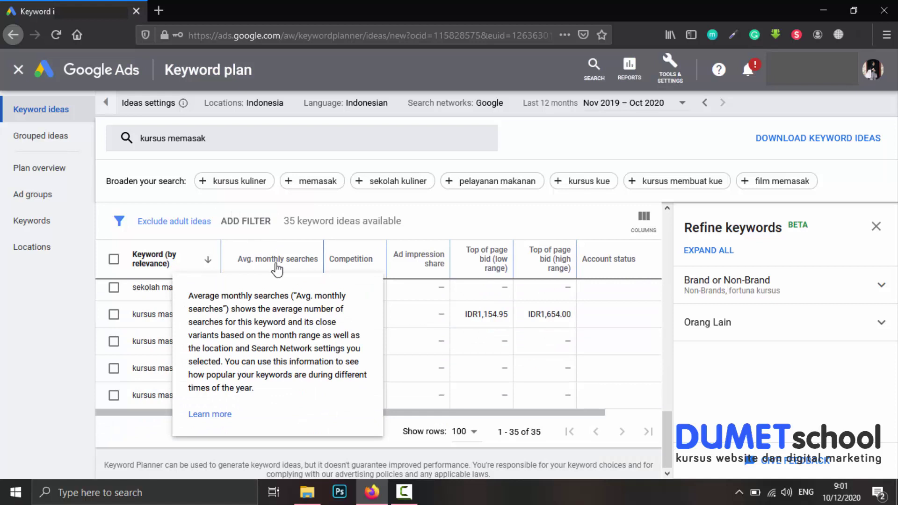
{"action": "scroll", "coordinate": [314, 374], "scroll_direction": "up", "scroll_amount": 3}
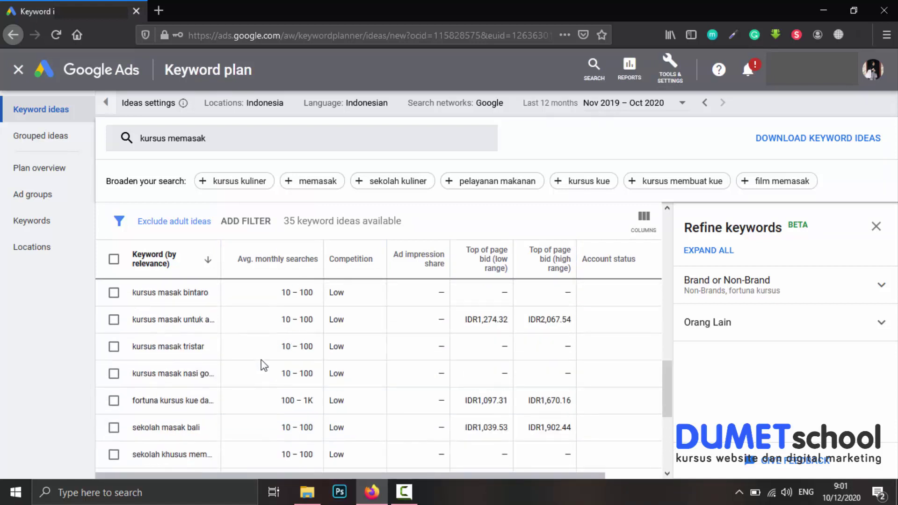
{"action": "scroll", "coordinate": [263, 355], "scroll_direction": "up", "scroll_amount": 5}
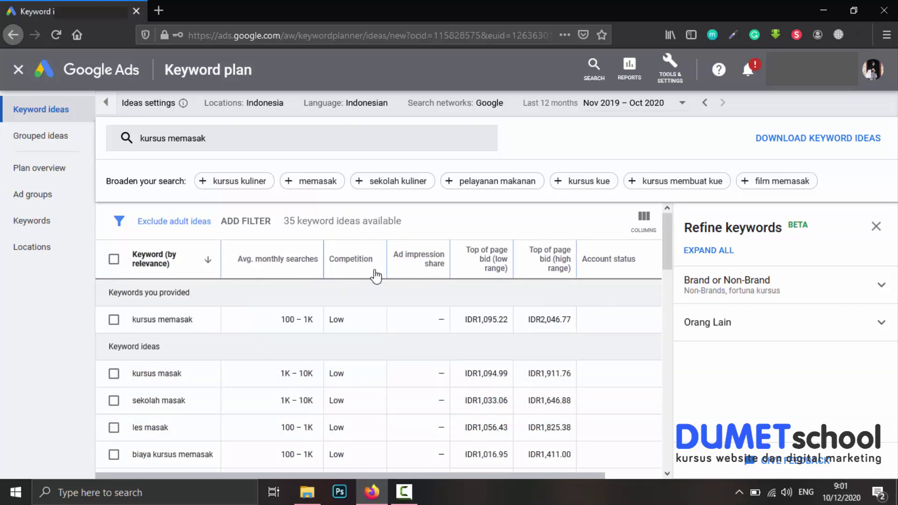
{"action": "mouse_move", "coordinate": [351, 270]}
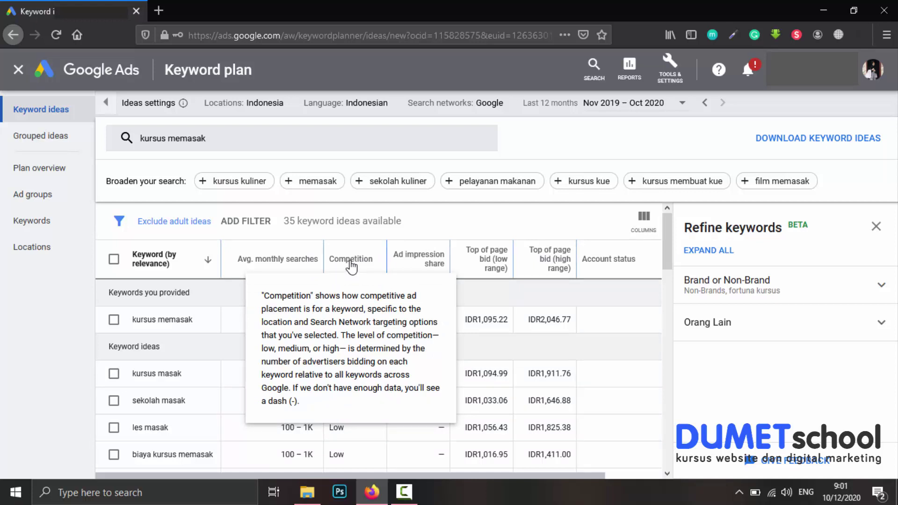
{"action": "scroll", "coordinate": [355, 327], "scroll_direction": "down", "scroll_amount": 5}
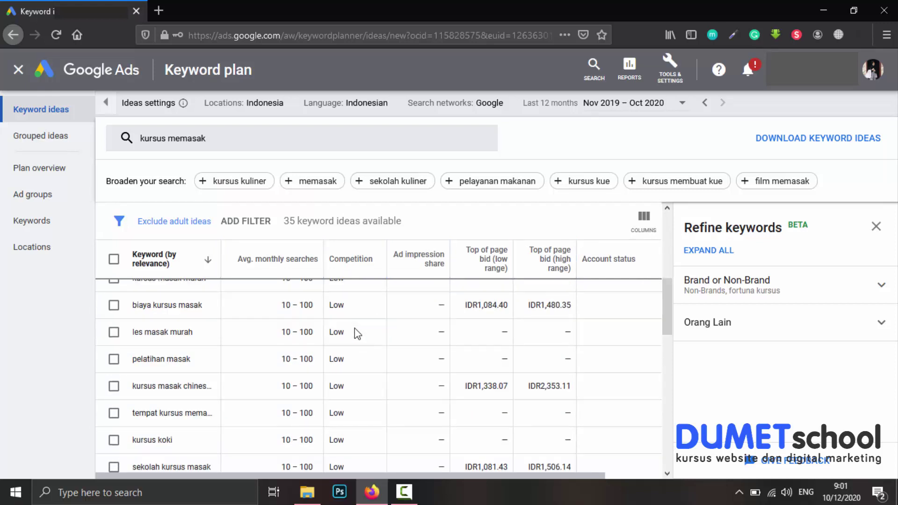
{"action": "scroll", "coordinate": [356, 333], "scroll_direction": "down", "scroll_amount": 5}
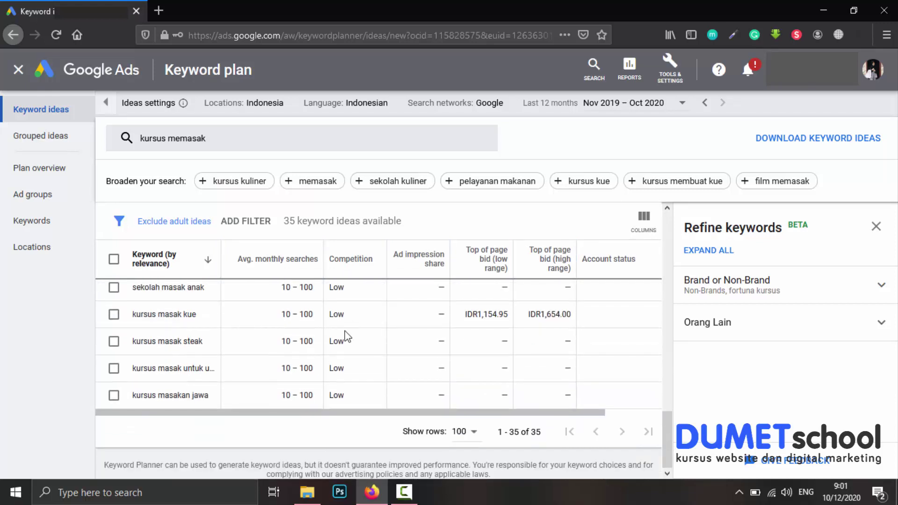
{"action": "scroll", "coordinate": [342, 370], "scroll_direction": "up", "scroll_amount": 10}
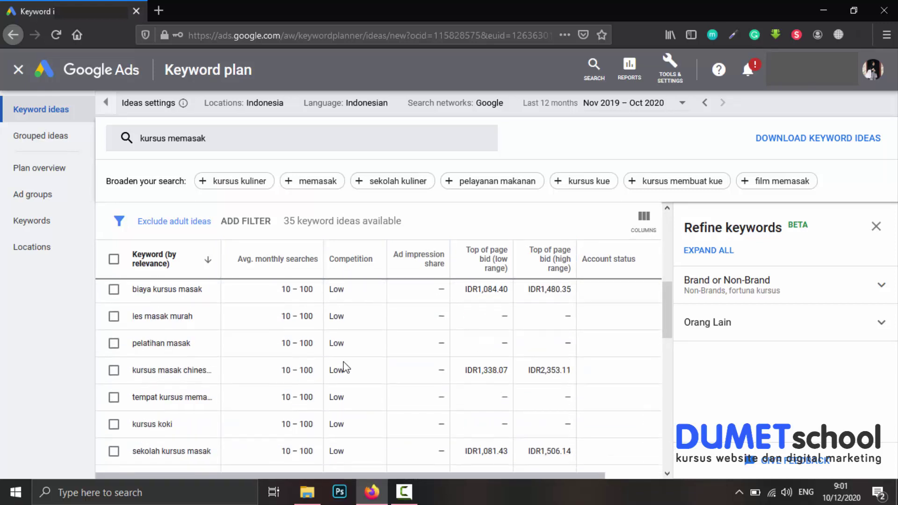
{"action": "scroll", "coordinate": [344, 365], "scroll_direction": "up", "scroll_amount": 5}
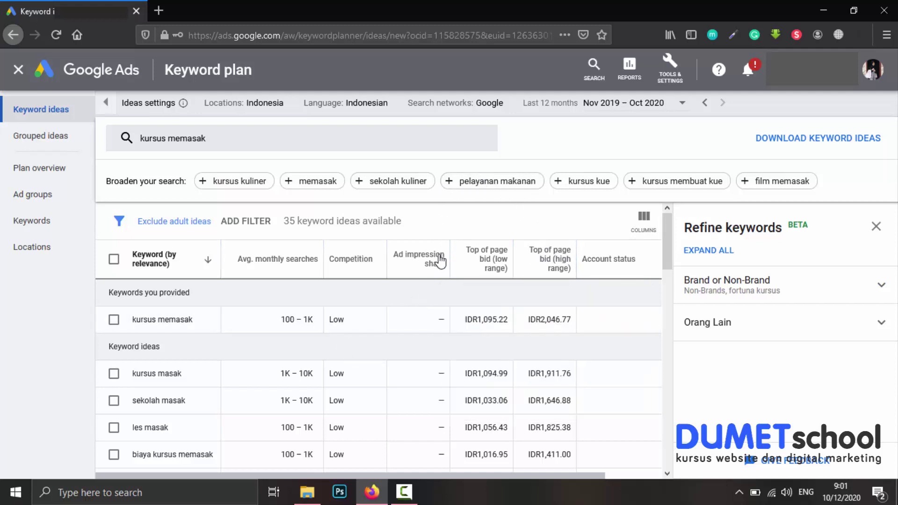
Step: Review the low-range and high-range top of page bids across the whole list of keyword ideas
{"action": "mouse_move", "coordinate": [537, 256]}
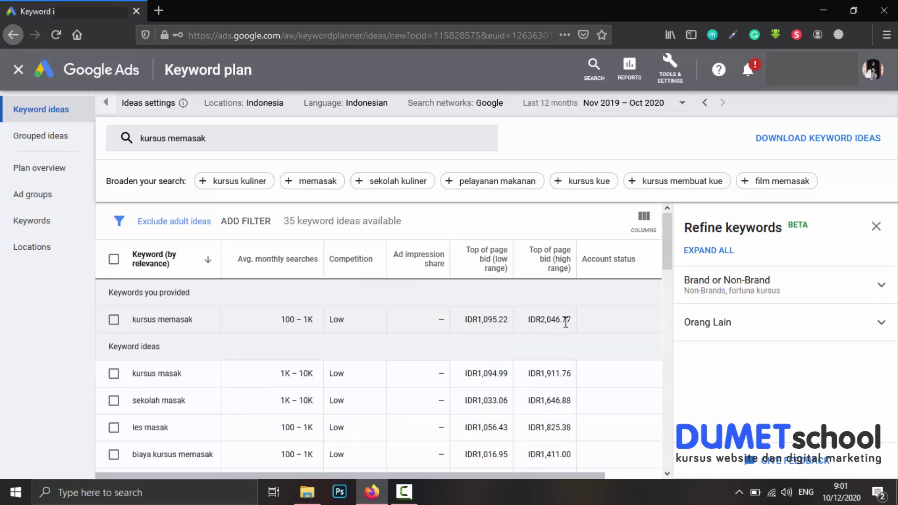
{"action": "scroll", "coordinate": [566, 323], "scroll_direction": "down", "scroll_amount": 3}
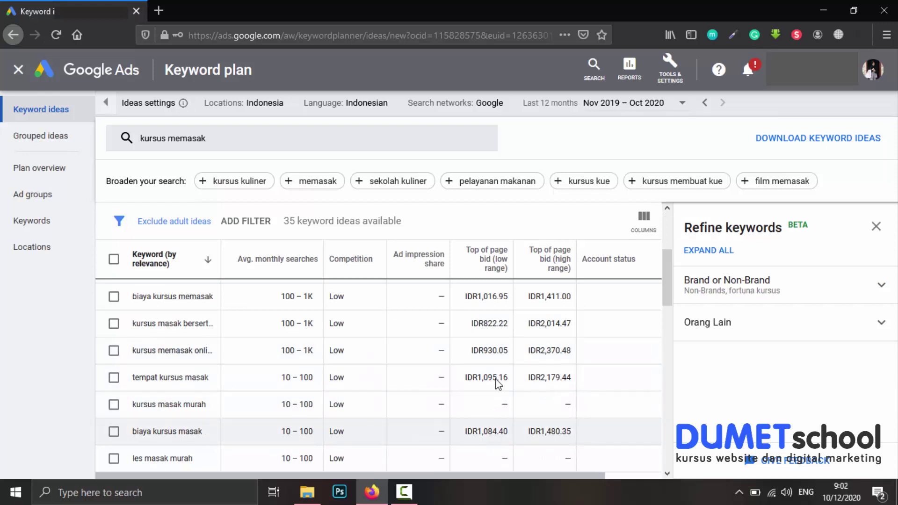
{"action": "scroll", "coordinate": [504, 363], "scroll_direction": "down", "scroll_amount": 10}
{"action": "scroll", "coordinate": [507, 370], "scroll_direction": "up", "scroll_amount": 10}
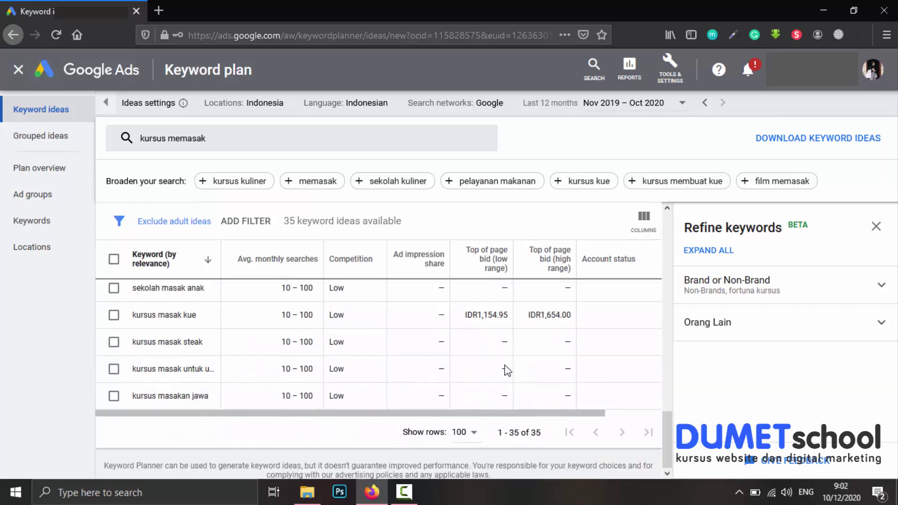